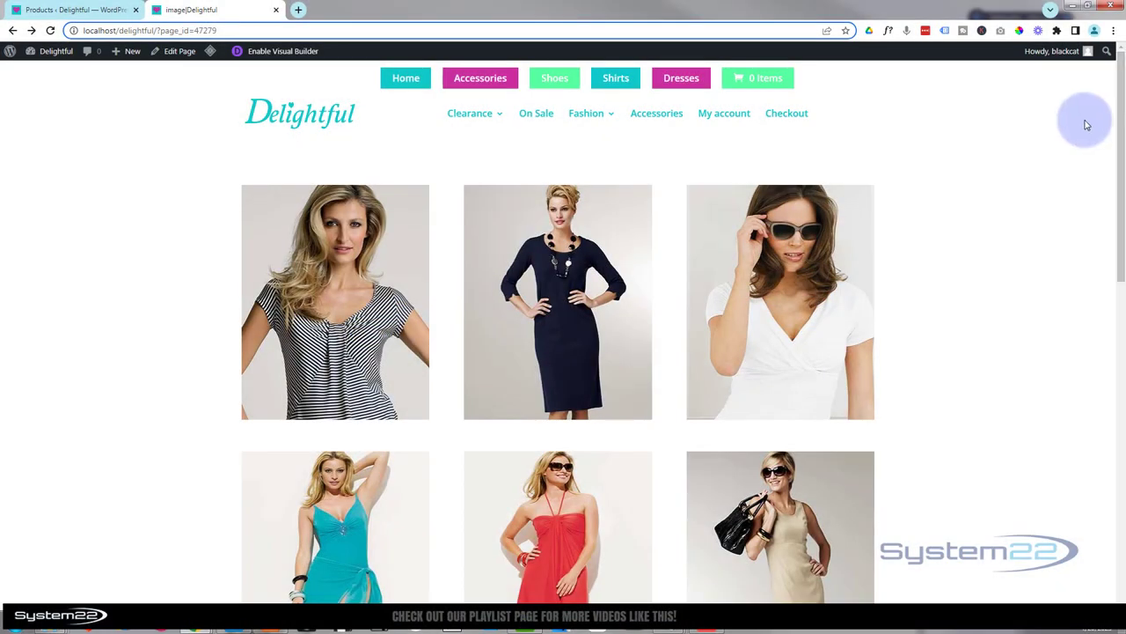
Add the striped shirt to the cart from the promo image beside the shoe slider on the live page.
{"action": "left_click_drag", "start_coordinate": [1121, 127], "coordinate": [1121, 365]}
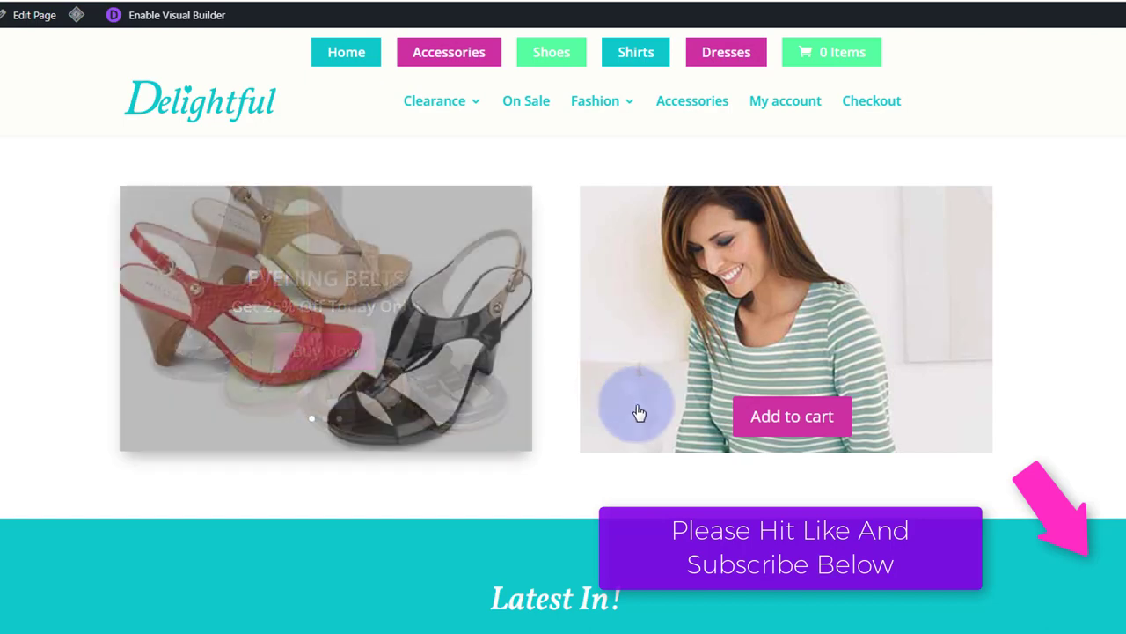
{"action": "left_click", "coordinate": [788, 422]}
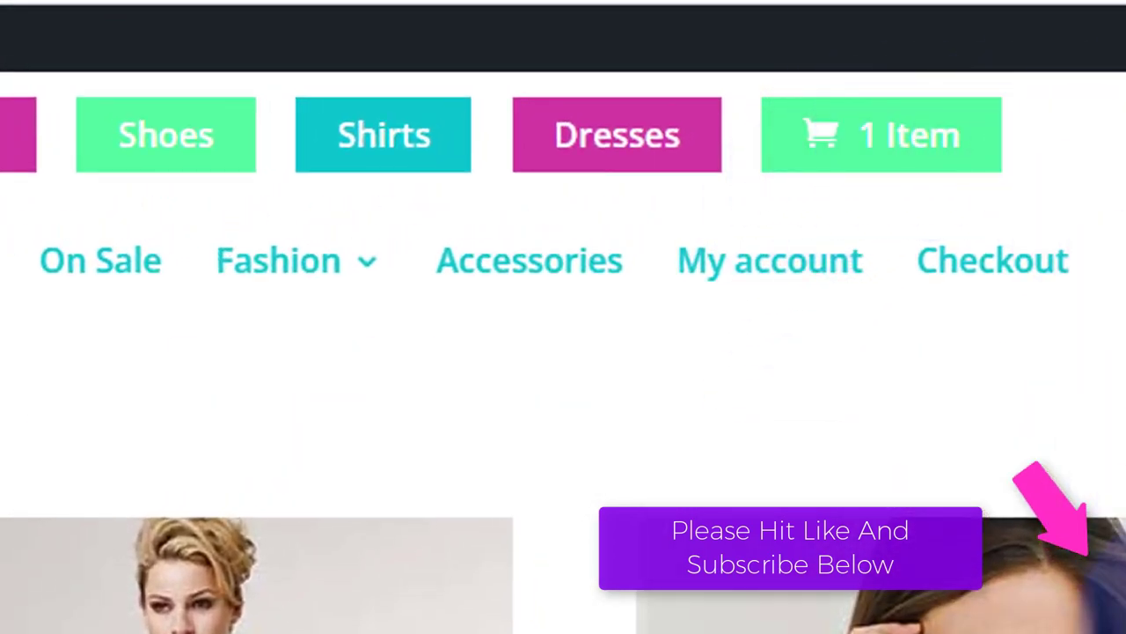
{"action": "scroll", "coordinate": [563, 440], "scroll_direction": "down", "scroll_amount": 10}
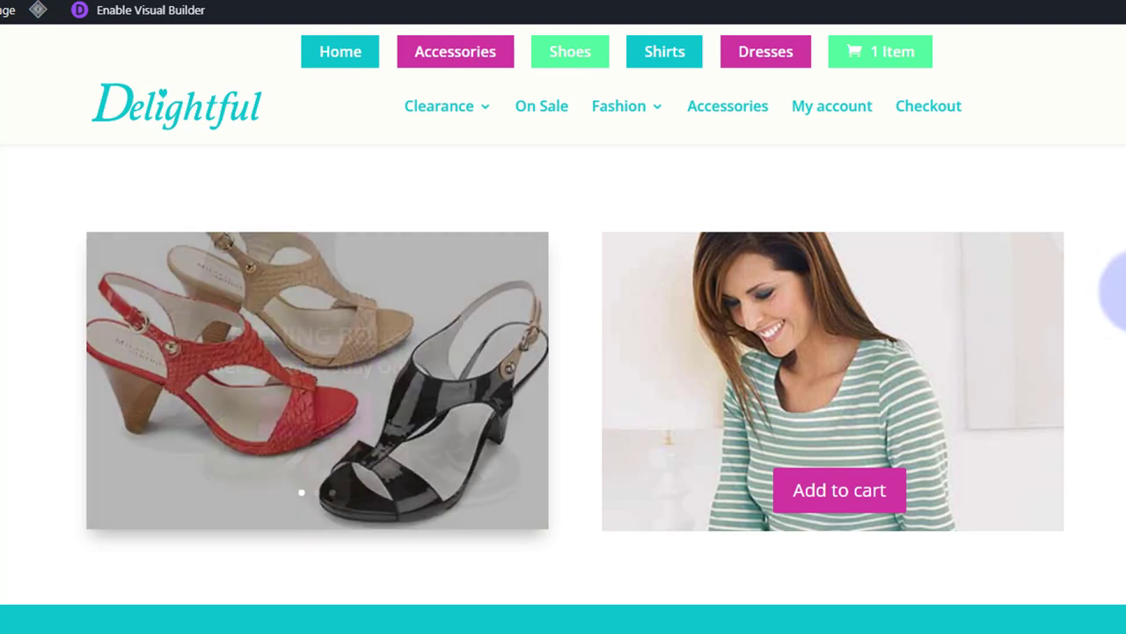
Open the page in the Visual Builder and delete the existing striped-shirt Add to cart module beside the slider.
{"action": "left_click", "coordinate": [151, 12]}
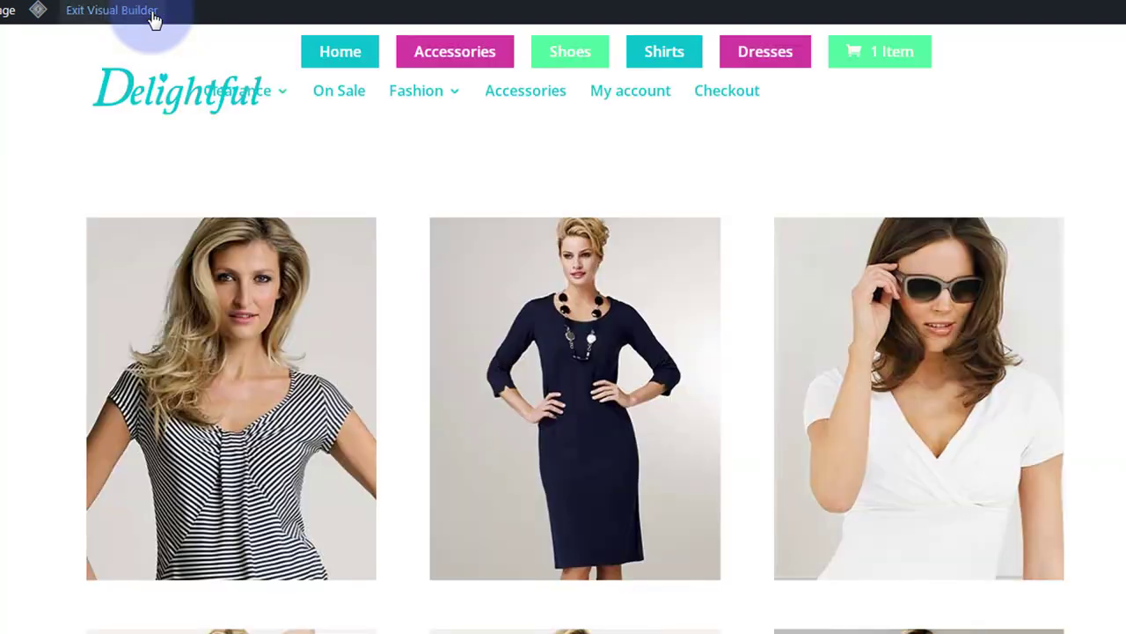
{"action": "scroll", "coordinate": [184, 48], "scroll_direction": "down", "scroll_amount": 10}
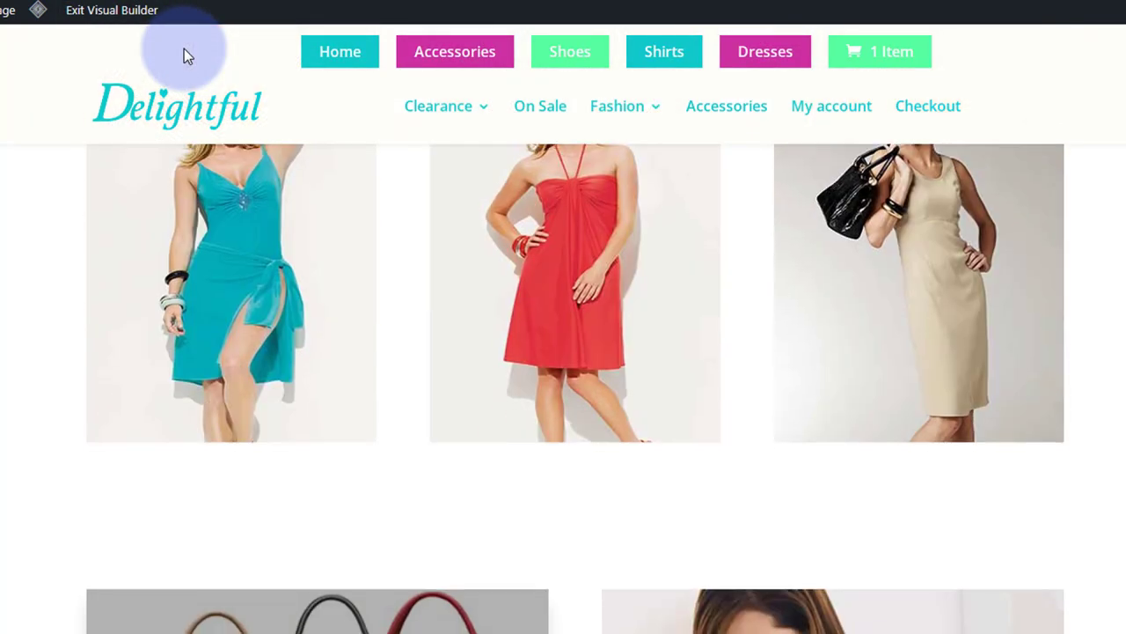
{"action": "scroll", "coordinate": [183, 51], "scroll_direction": "up", "scroll_amount": 1}
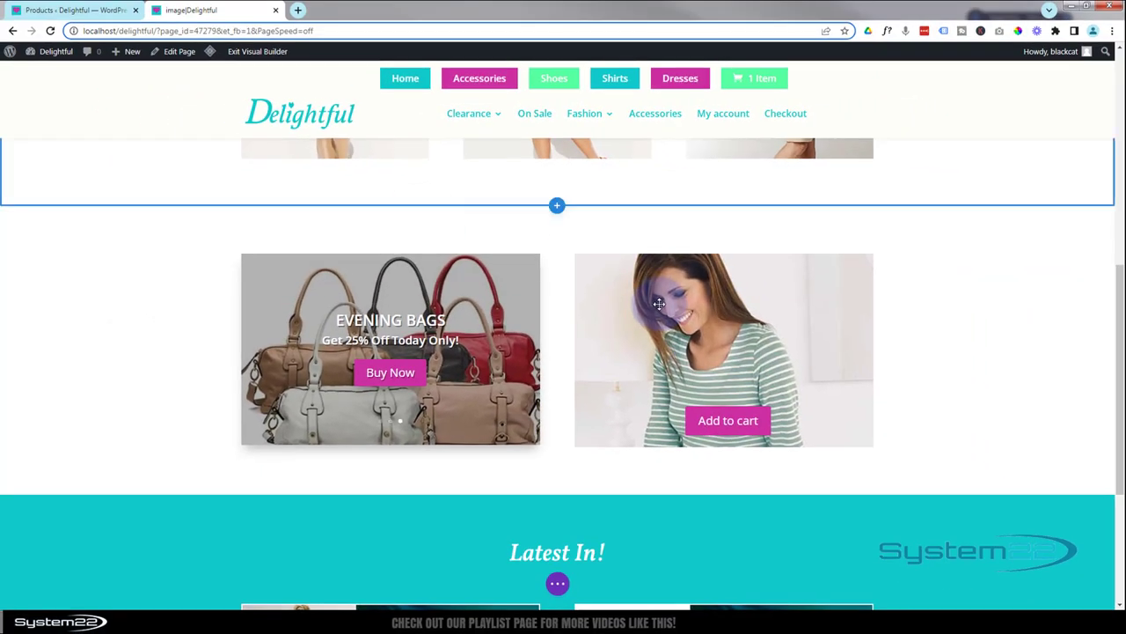
{"action": "left_click", "coordinate": [756, 288]}
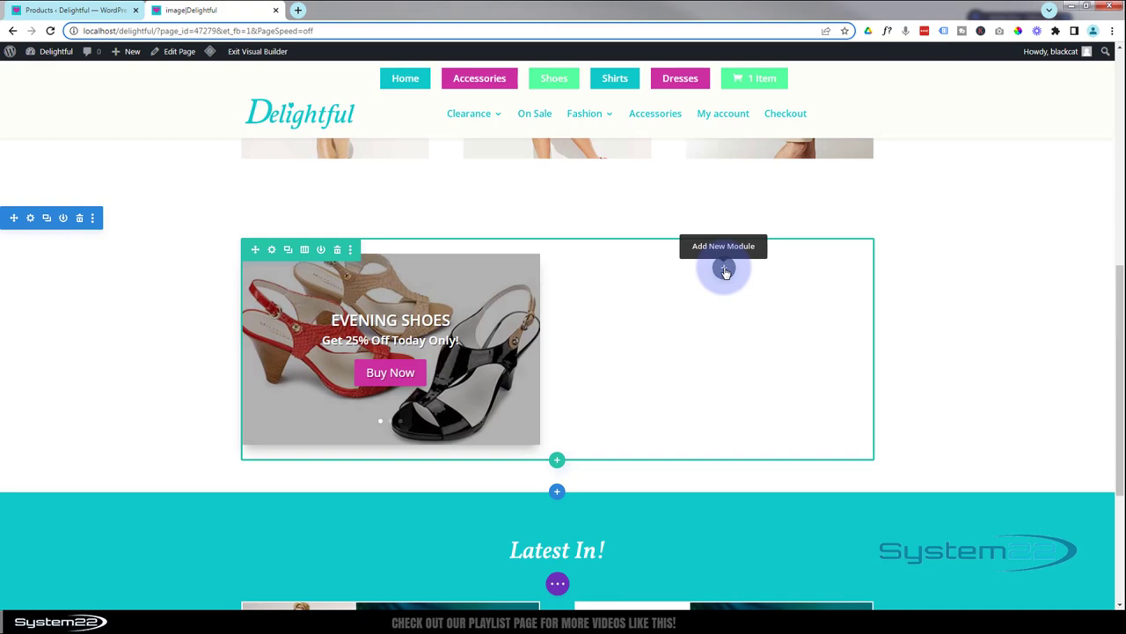
Insert a Woo Product Add To Cart module into the empty column beside the slider, and move its settings window clear of it.
{"action": "left_click", "coordinate": [724, 269]}
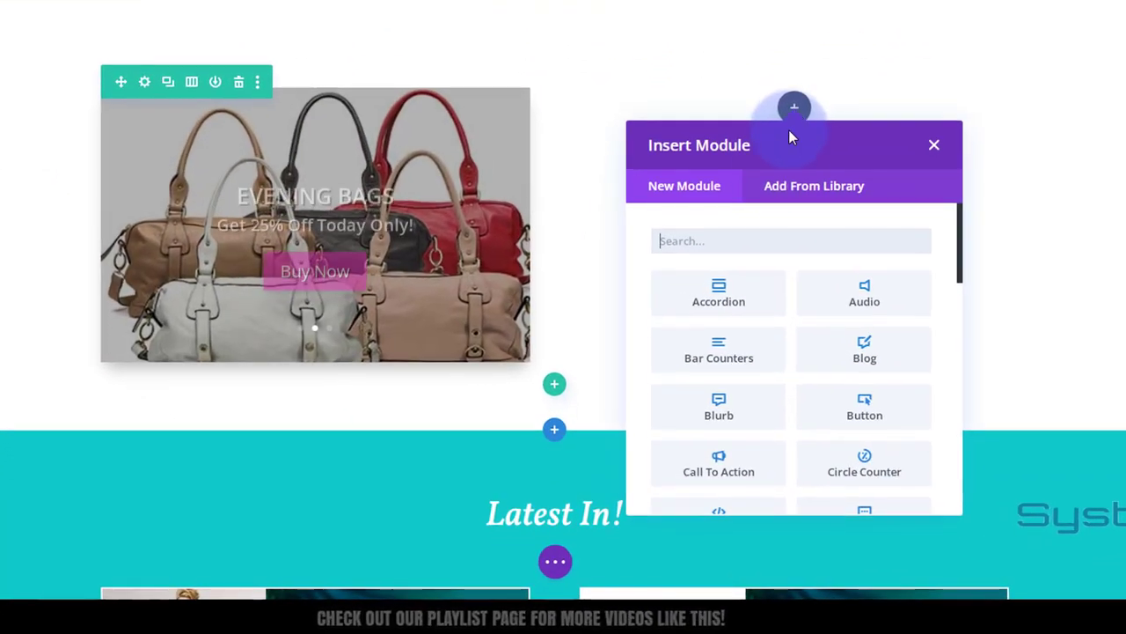
{"action": "scroll", "coordinate": [747, 317], "scroll_direction": "down", "scroll_amount": 4}
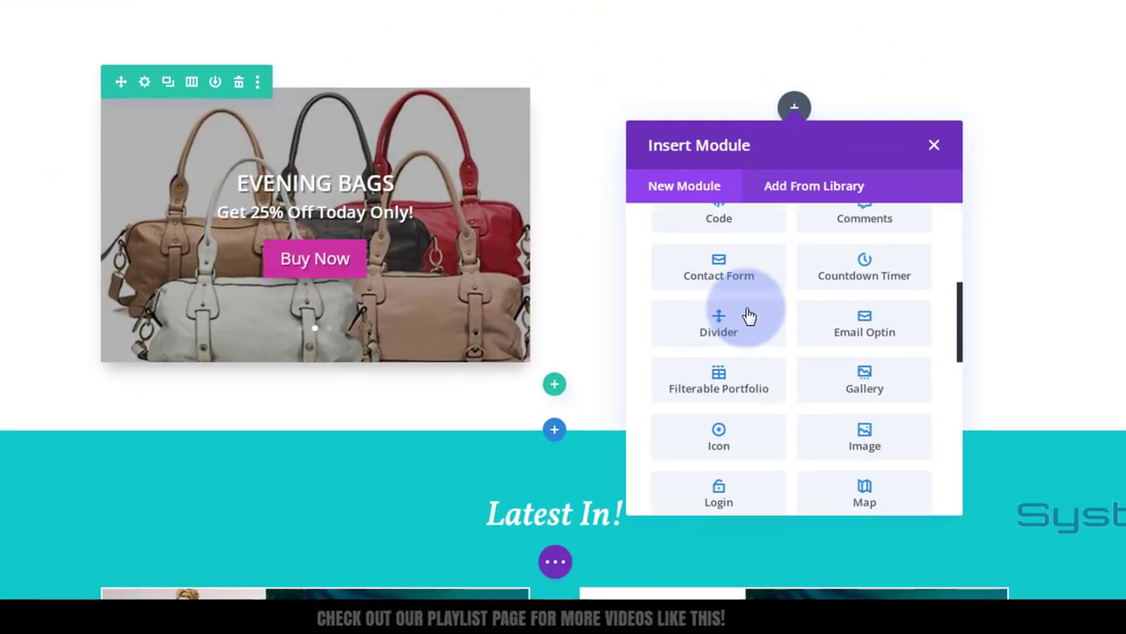
{"action": "scroll", "coordinate": [747, 317], "scroll_direction": "down", "scroll_amount": 8}
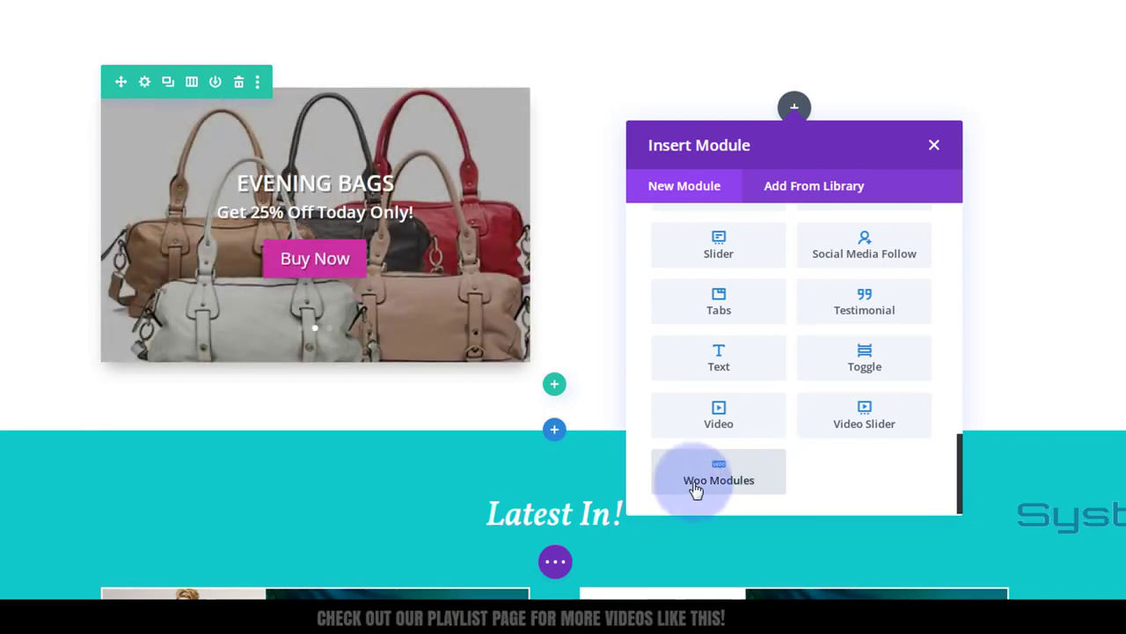
{"action": "left_click", "coordinate": [742, 478]}
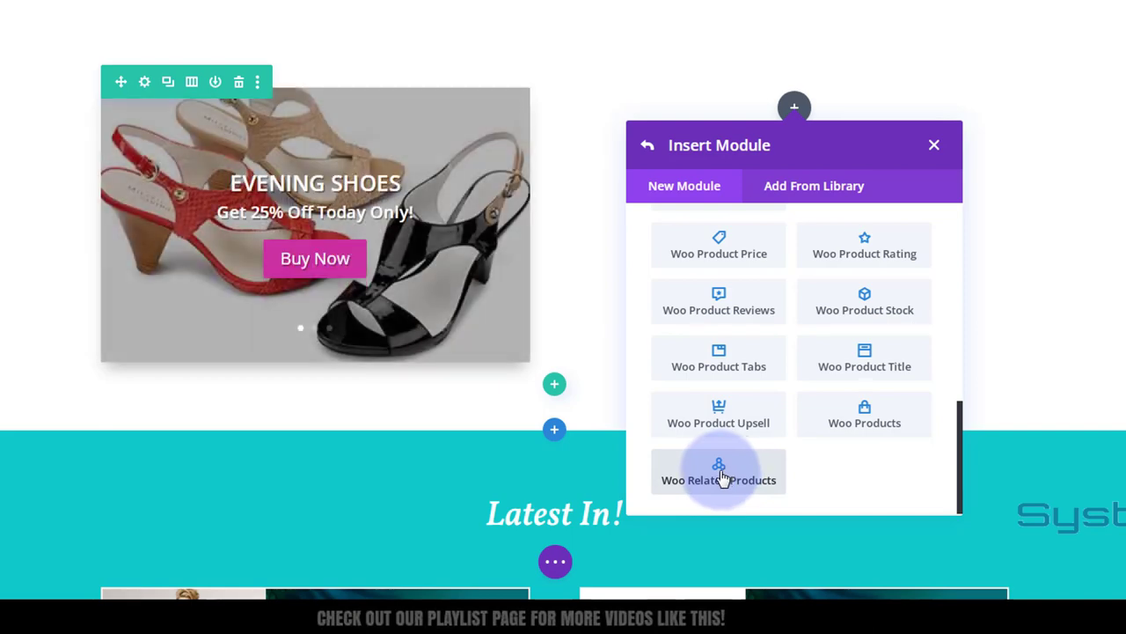
{"action": "scroll", "coordinate": [721, 477], "scroll_direction": "up", "scroll_amount": 6}
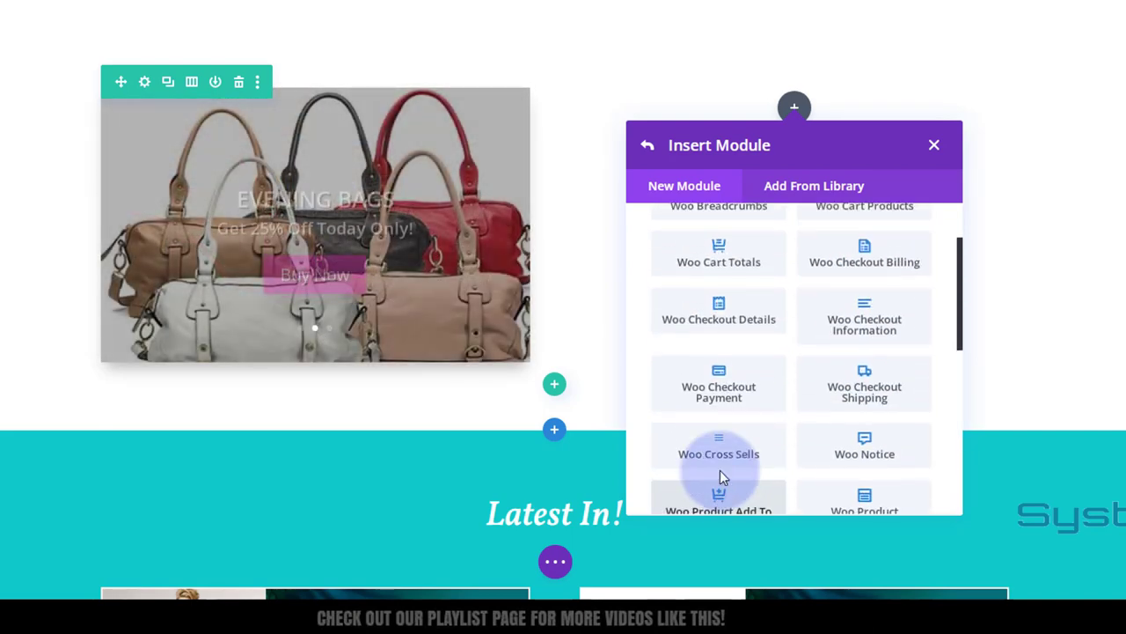
{"action": "scroll", "coordinate": [720, 476], "scroll_direction": "up", "scroll_amount": 2}
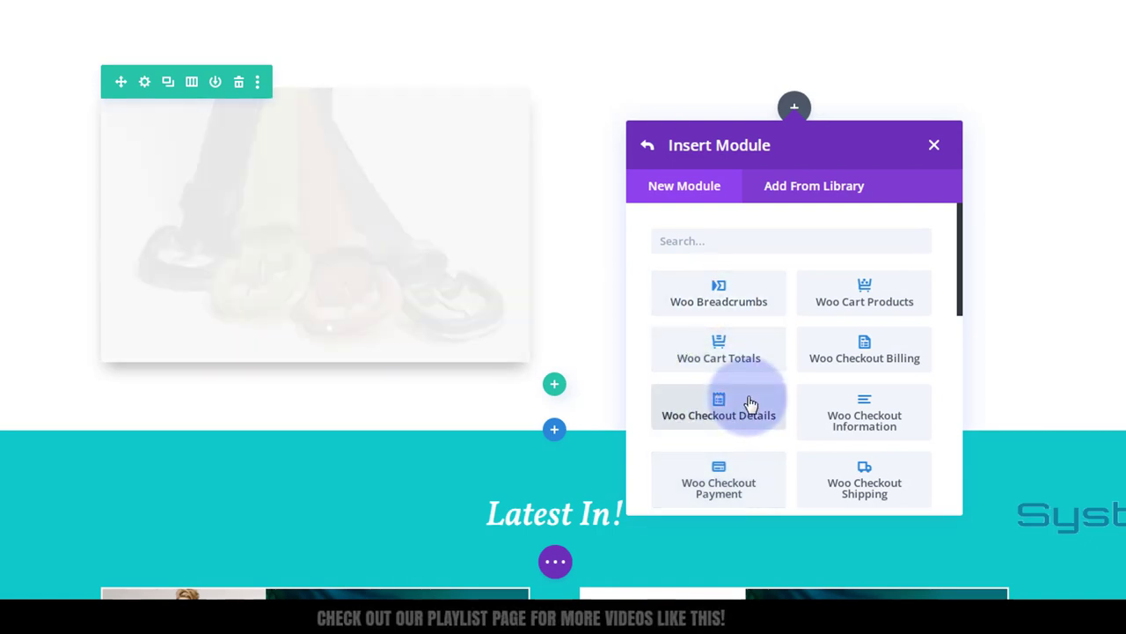
{"action": "scroll", "coordinate": [750, 403], "scroll_direction": "down", "scroll_amount": 4}
{"action": "scroll", "coordinate": [749, 403], "scroll_direction": "down", "scroll_amount": 1}
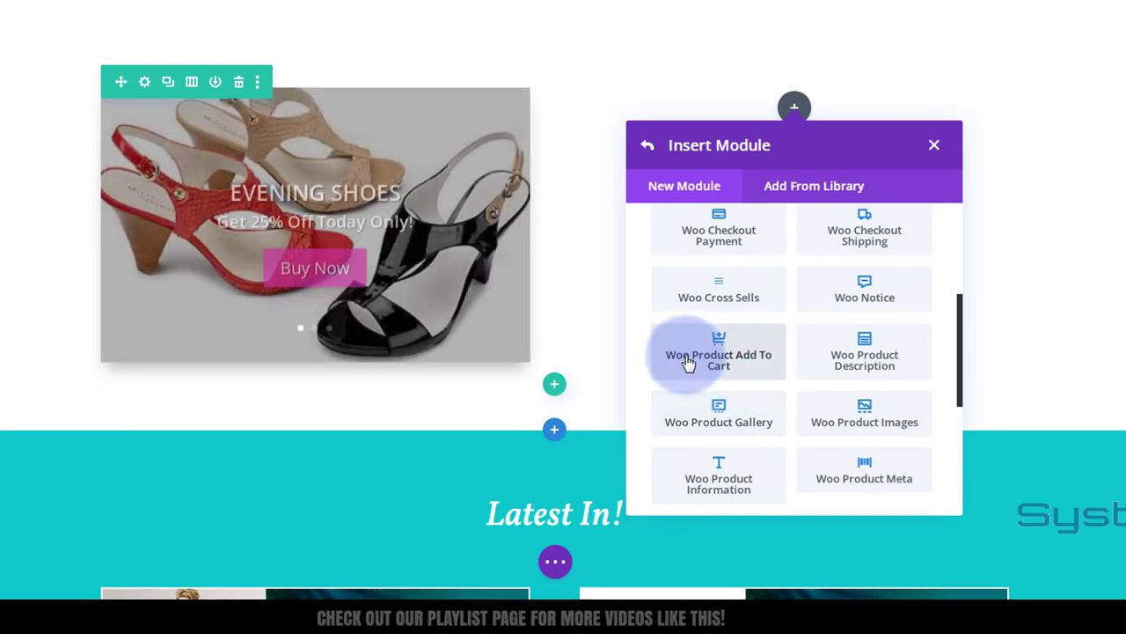
{"action": "left_click", "coordinate": [730, 354]}
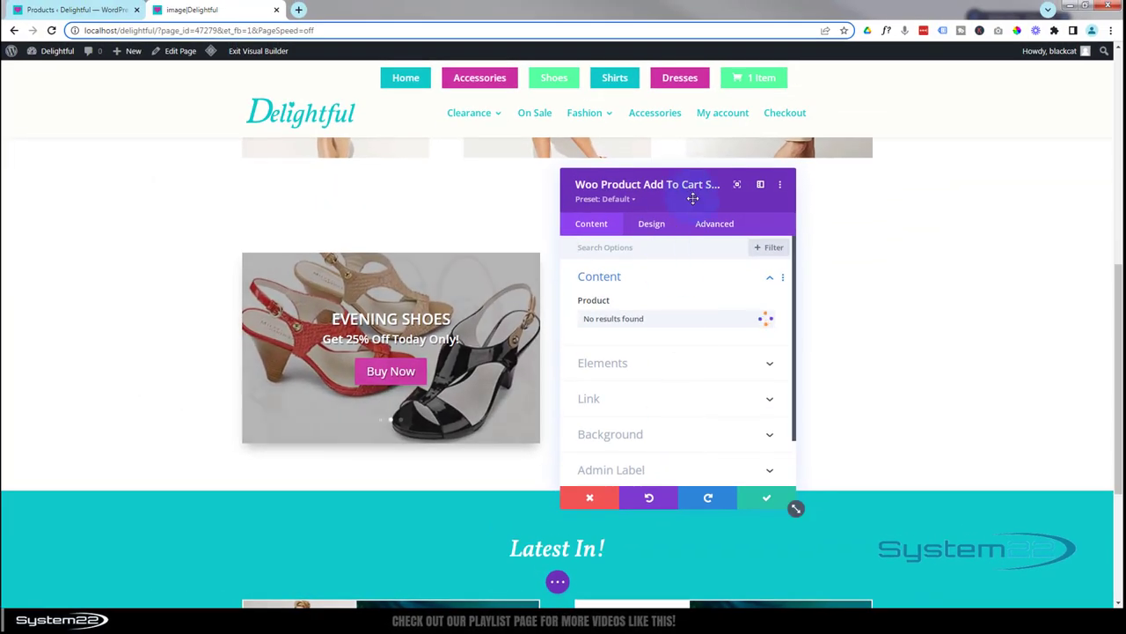
{"action": "left_click_drag", "start_coordinate": [693, 195], "coordinate": [440, 201]}
{"action": "left_click", "coordinate": [727, 223]}
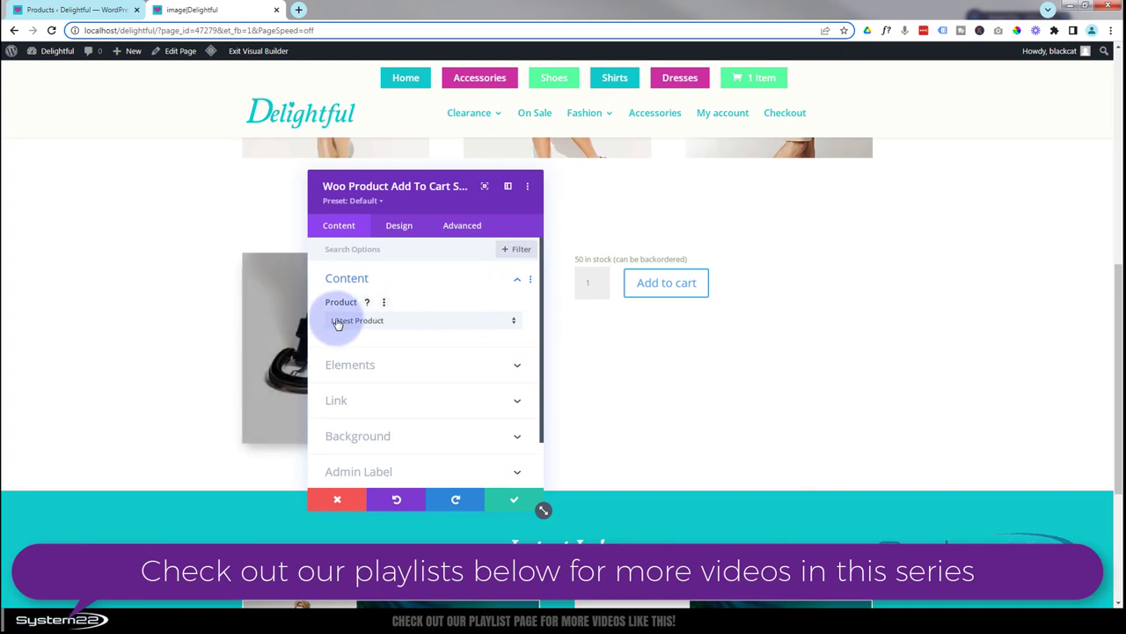
Copy the Everyday Shirts product's link address from the Products list and set the module's product to Everyday Shirts.
{"action": "left_click", "coordinate": [430, 327]}
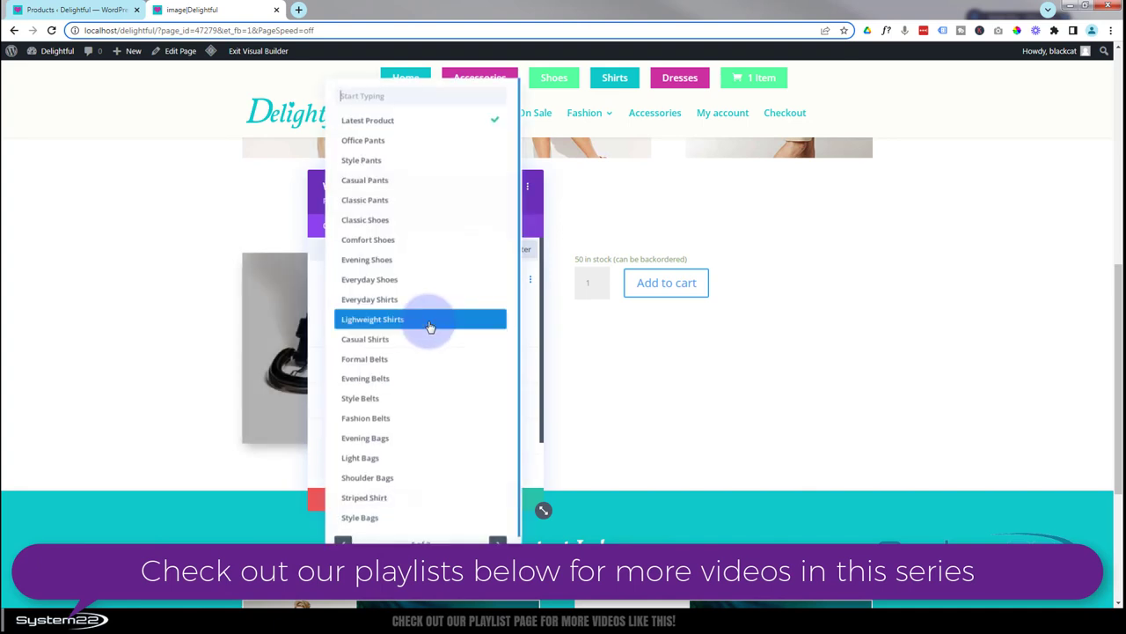
{"action": "left_click", "coordinate": [81, 10]}
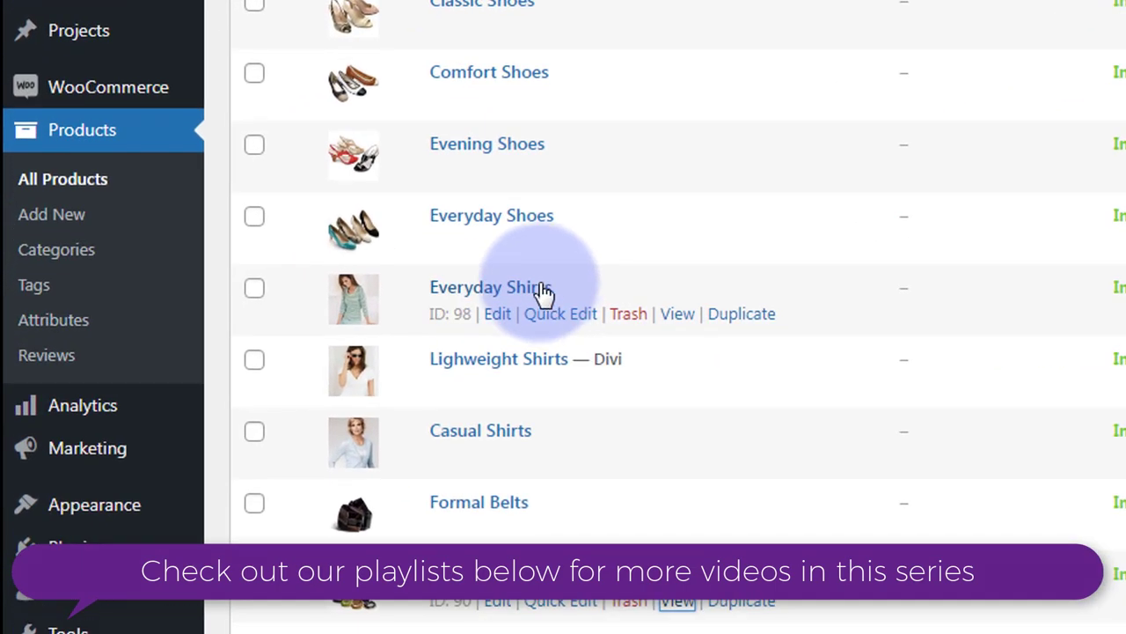
{"action": "right_click", "coordinate": [682, 325]}
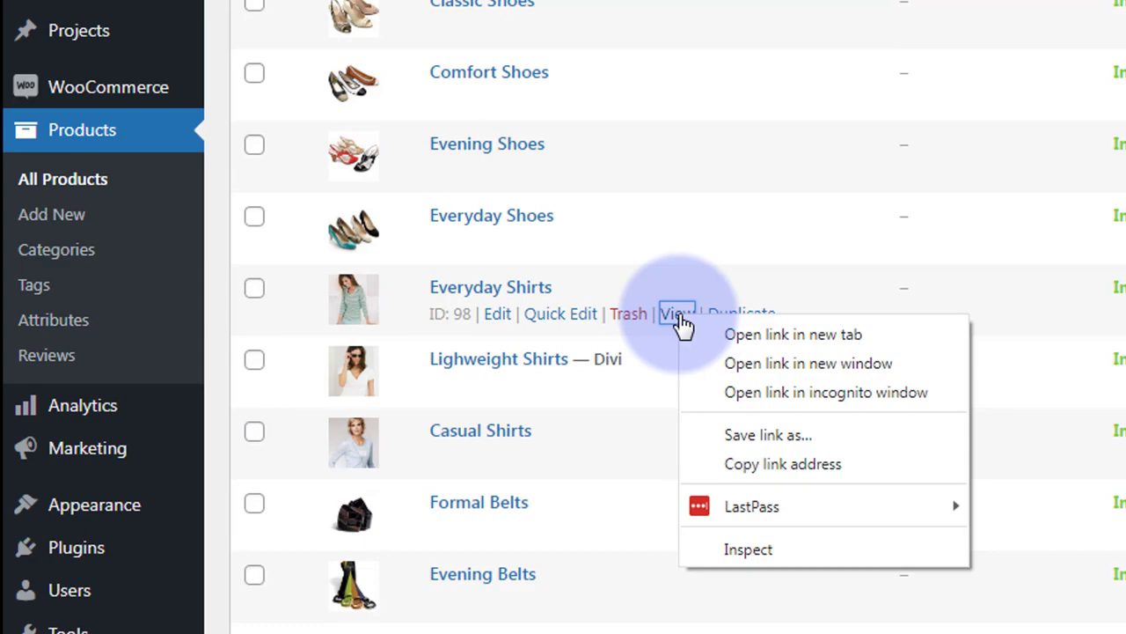
{"action": "left_click", "coordinate": [802, 466]}
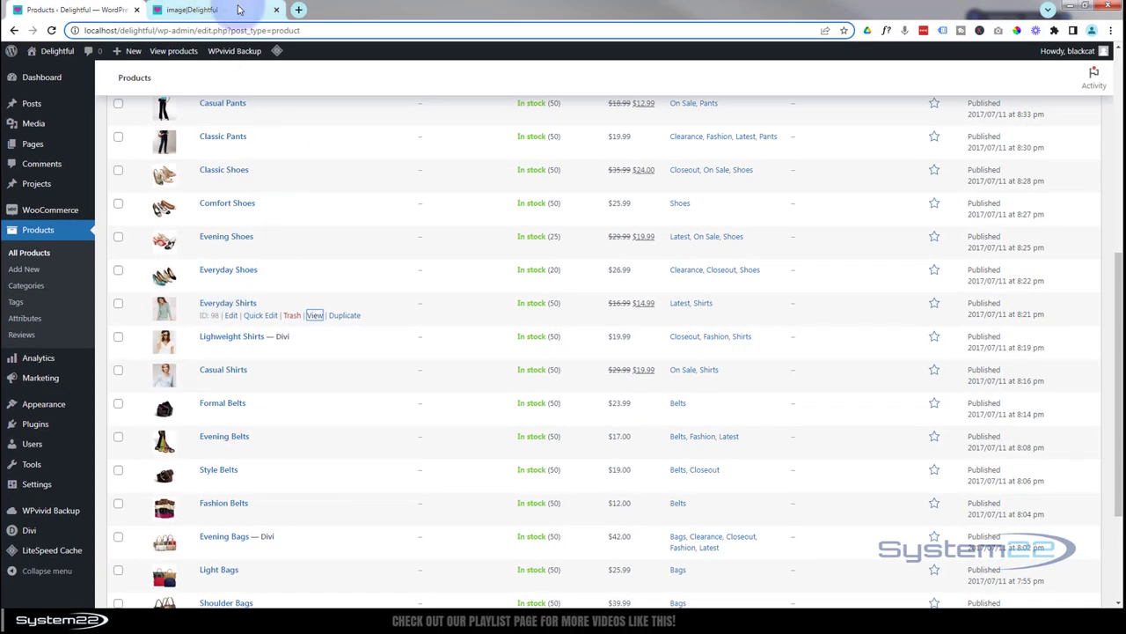
{"action": "left_click", "coordinate": [237, 10]}
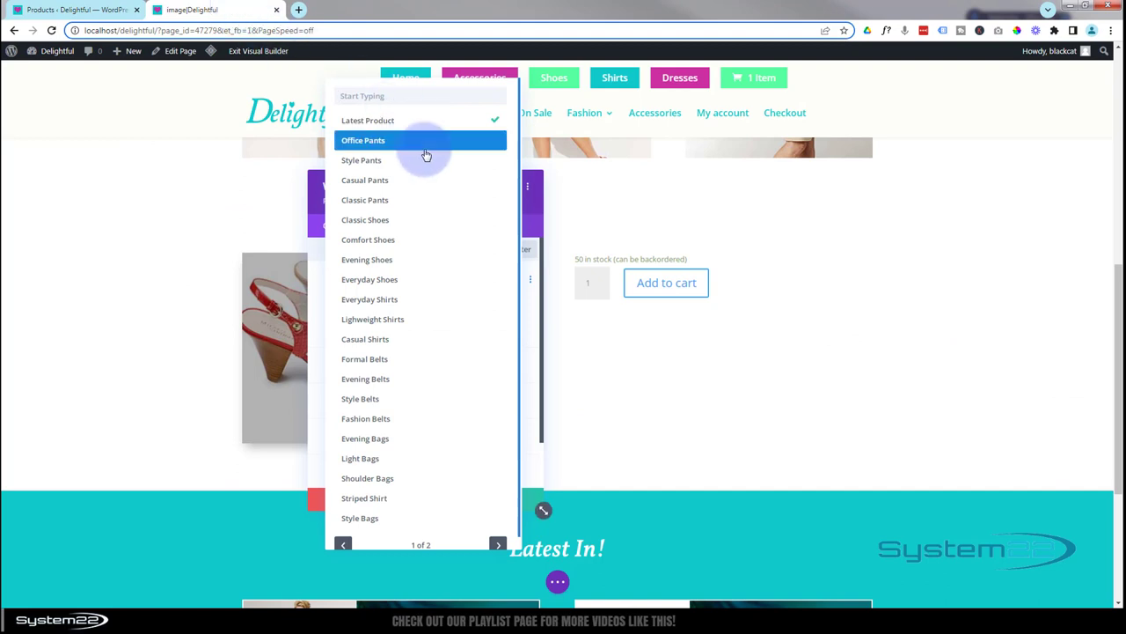
{"action": "left_click", "coordinate": [381, 300]}
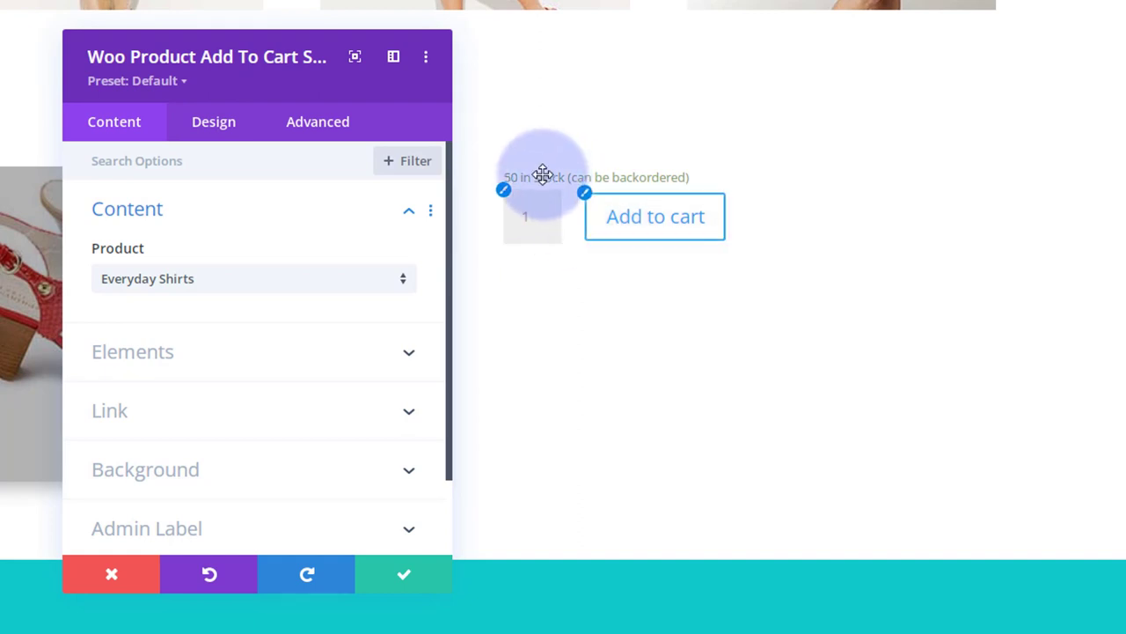
Turn off the quantity field and the stock display in the Add To Cart module's elements.
{"action": "left_click", "coordinate": [529, 225]}
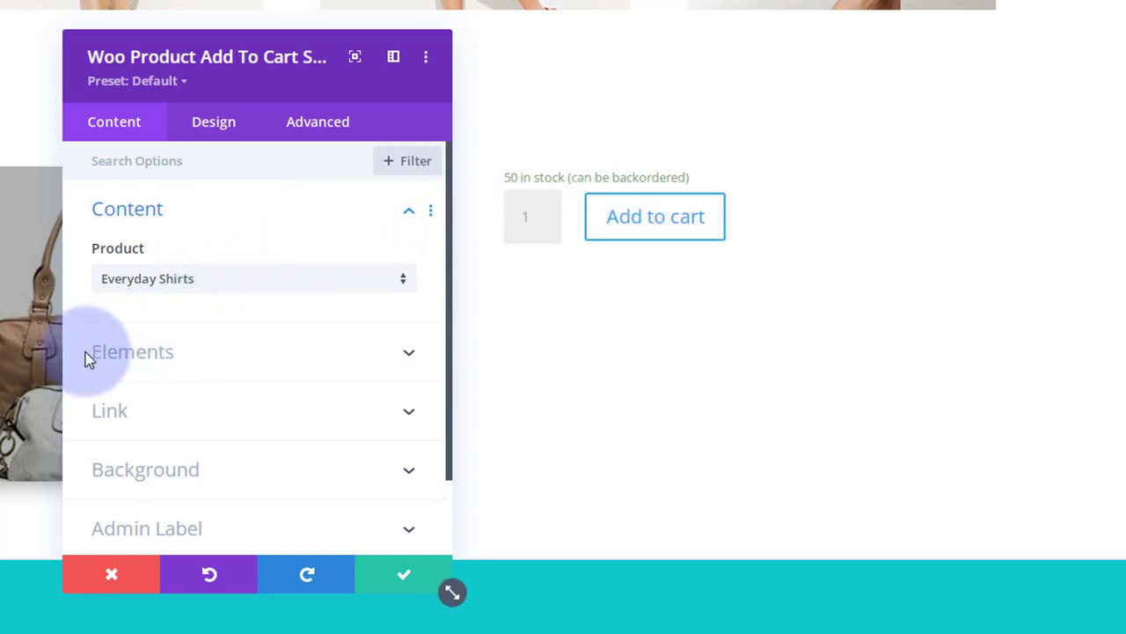
{"action": "left_click", "coordinate": [220, 357]}
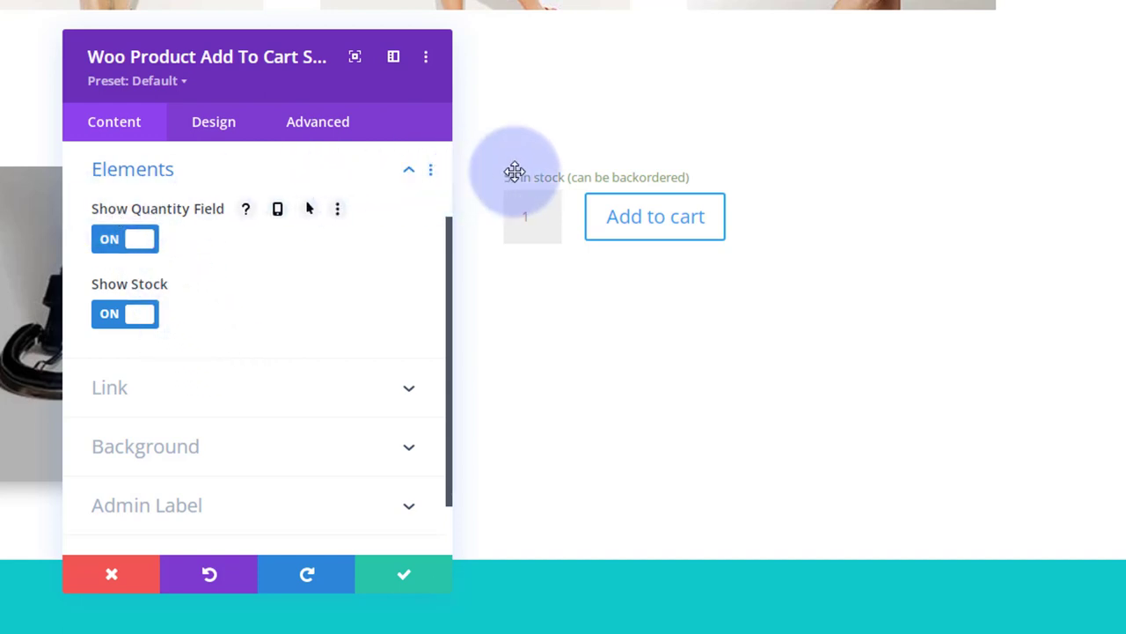
{"action": "left_click", "coordinate": [106, 240]}
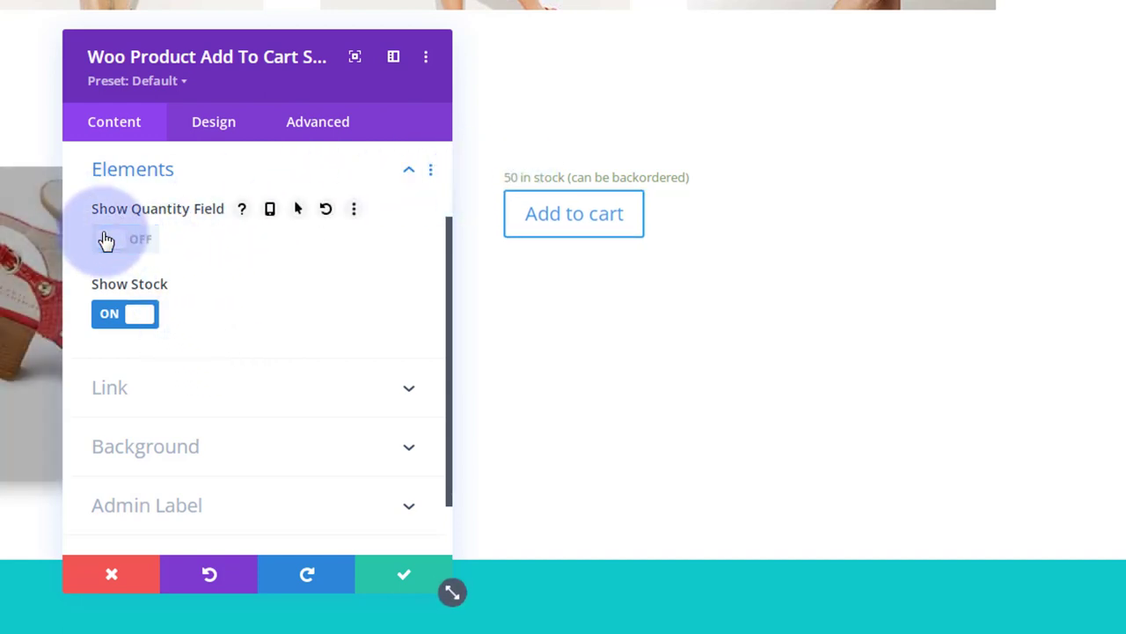
{"action": "left_click", "coordinate": [117, 322]}
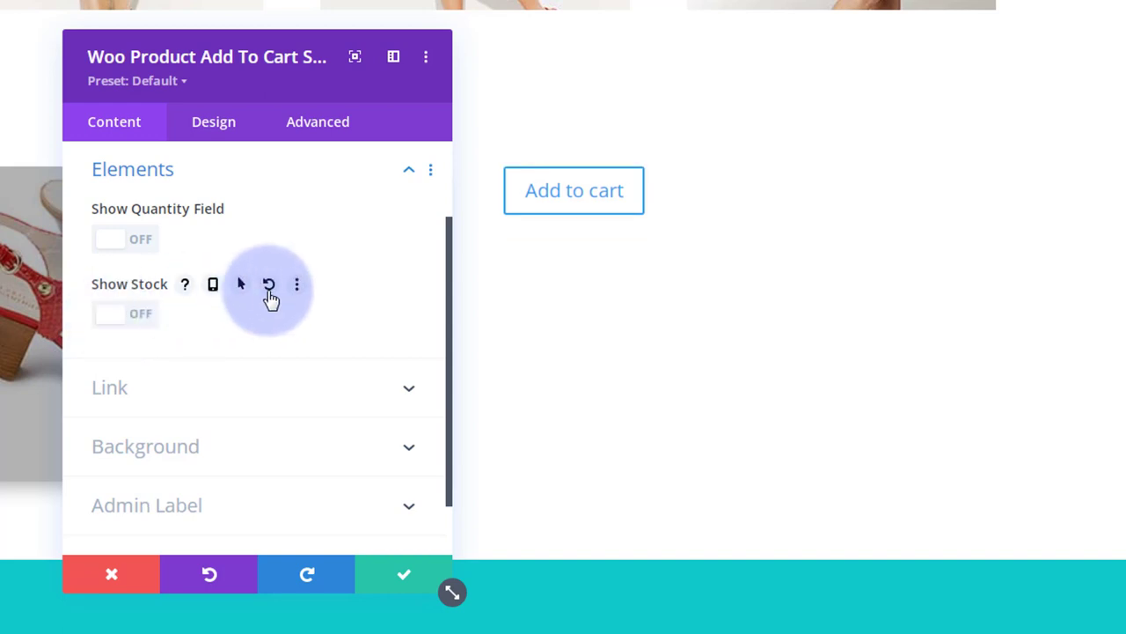
Paste the copied Everyday Shirts product address as the module link URL.
{"action": "scroll", "coordinate": [333, 267], "scroll_direction": "down", "scroll_amount": 1}
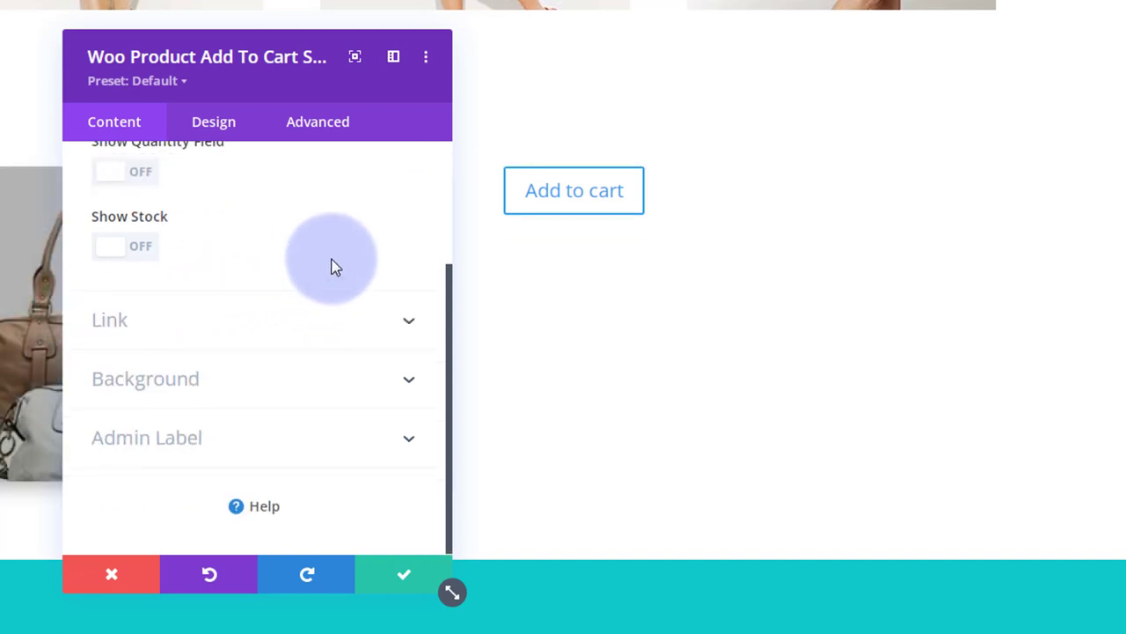
{"action": "left_click", "coordinate": [272, 328]}
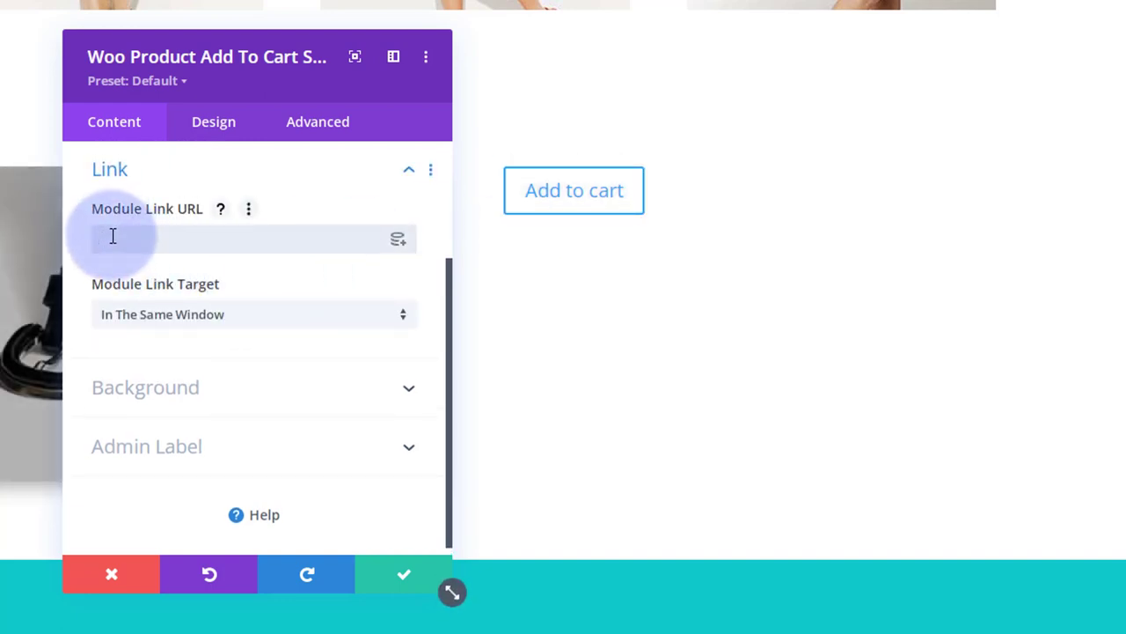
{"action": "left_click", "coordinate": [113, 235]}
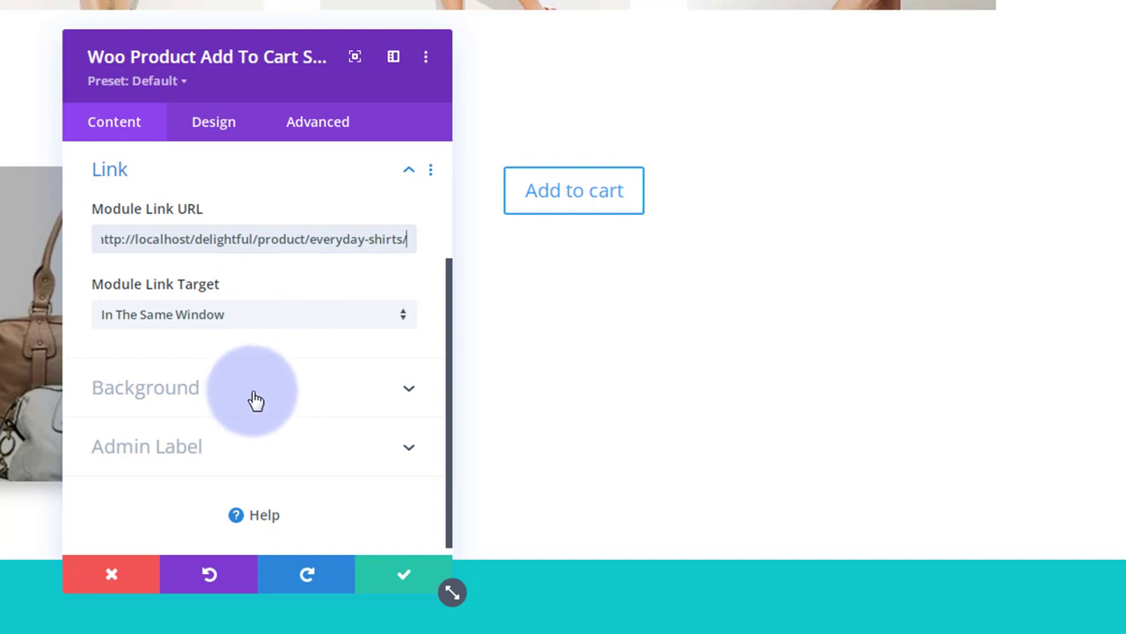
Set the Everyday Shirts 1 image (shirt4.jpg) from the media library as the Add To Cart module's background image.
{"action": "left_click", "coordinate": [255, 400]}
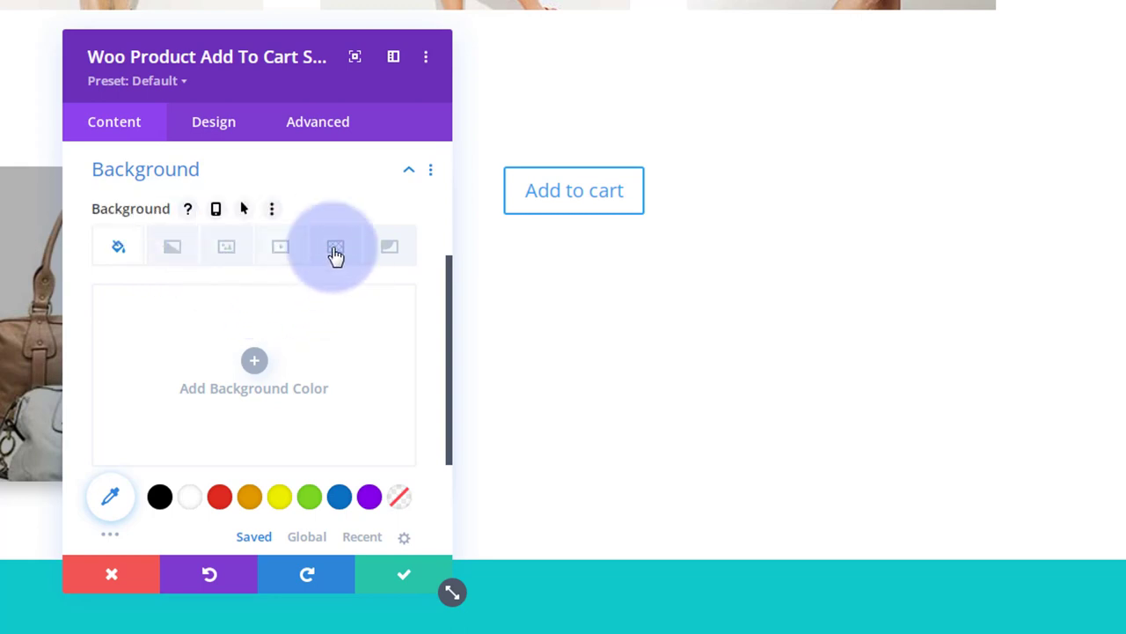
{"action": "left_click", "coordinate": [227, 252]}
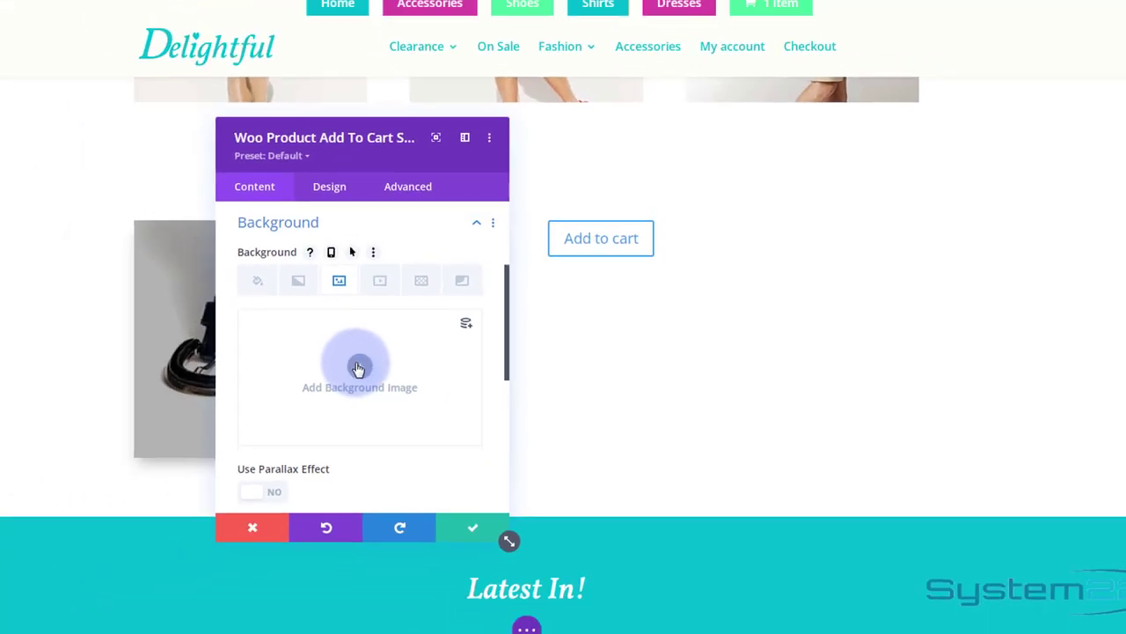
{"action": "left_click", "coordinate": [358, 368]}
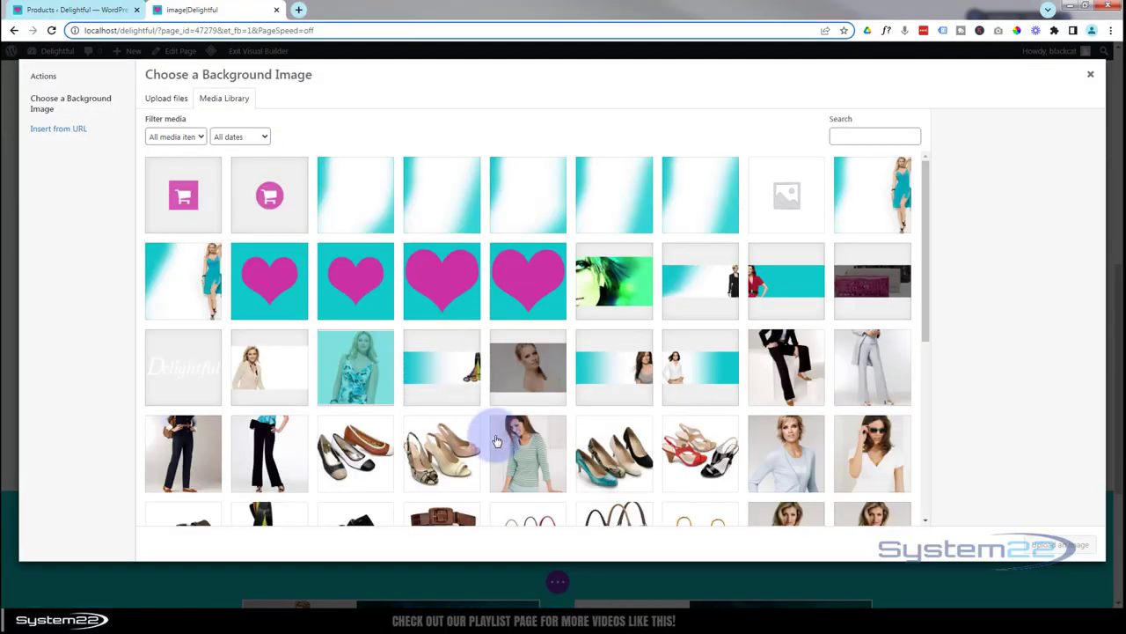
{"action": "left_click", "coordinate": [526, 453]}
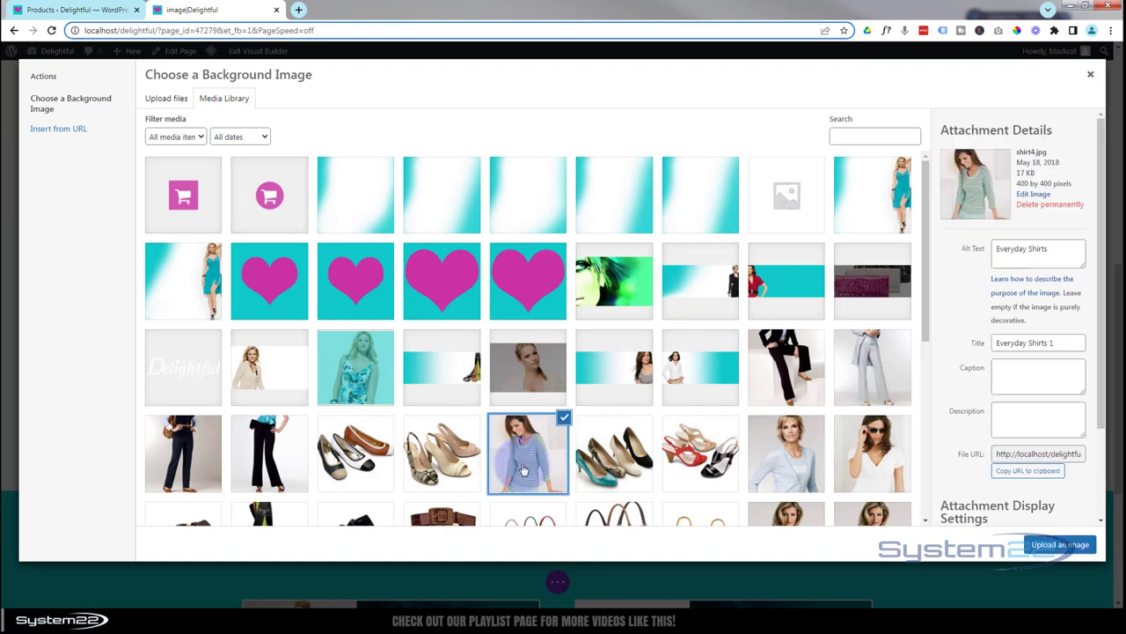
{"action": "left_click", "coordinate": [1066, 545]}
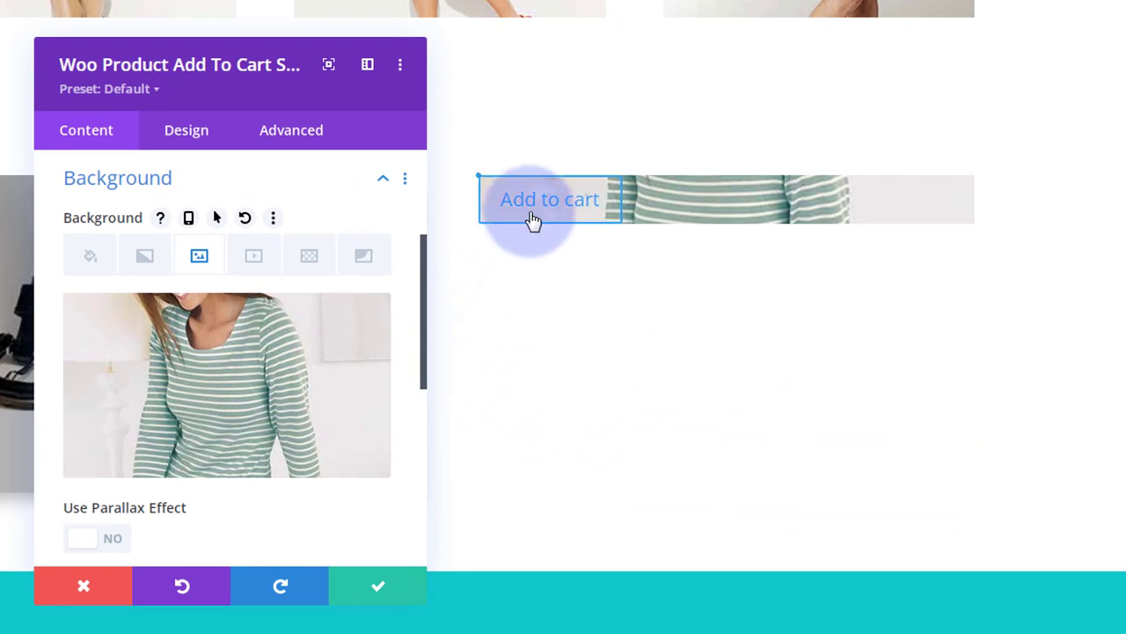
{"action": "left_click", "coordinate": [542, 216]}
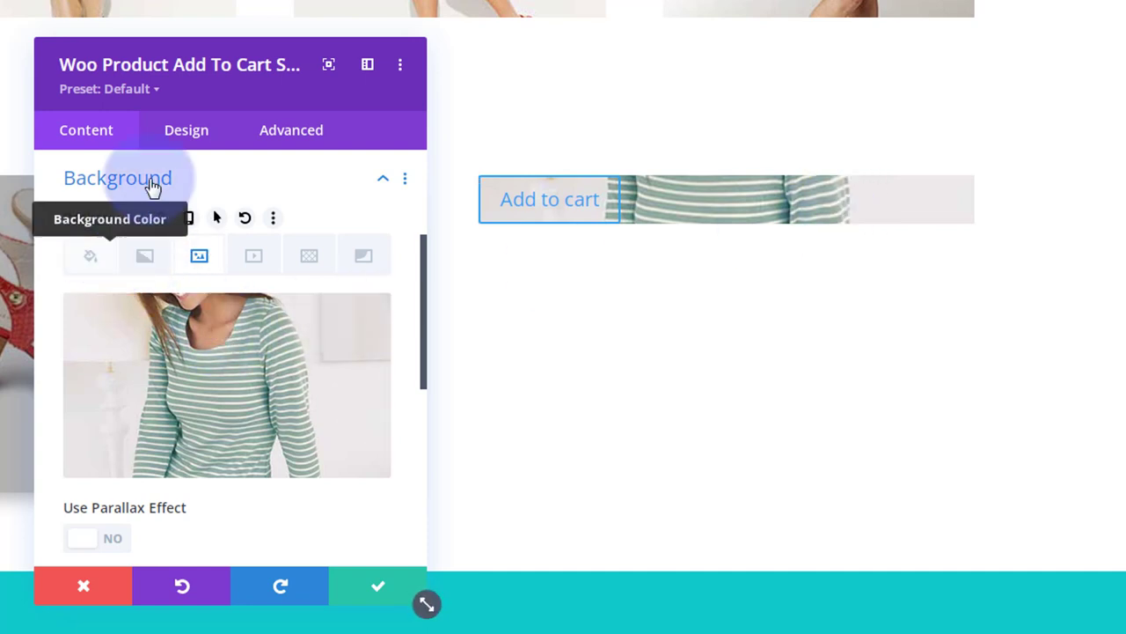
Enable custom styles for the module's button and set the button text color to white (#ffffff).
{"action": "left_click", "coordinate": [182, 134]}
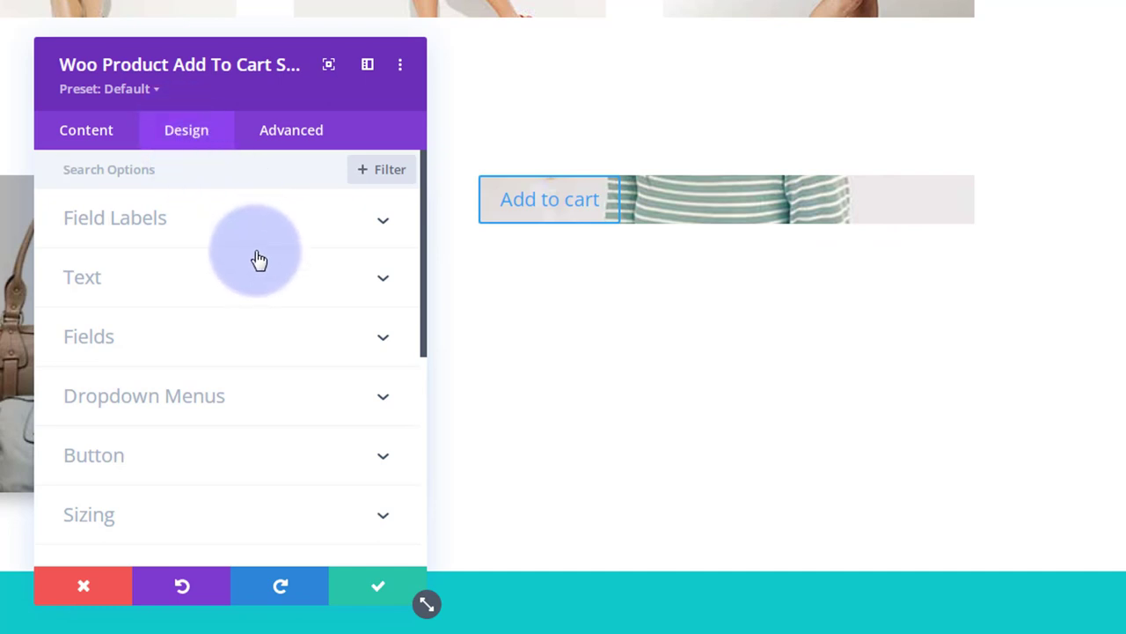
{"action": "scroll", "coordinate": [259, 257], "scroll_direction": "down", "scroll_amount": 1}
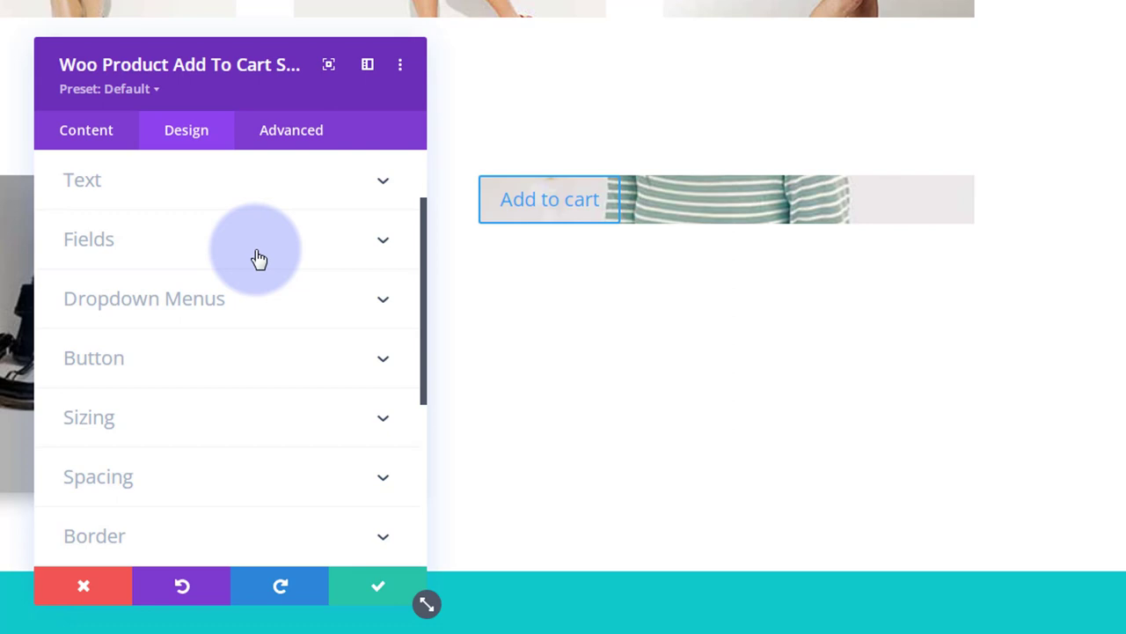
{"action": "left_click", "coordinate": [216, 359]}
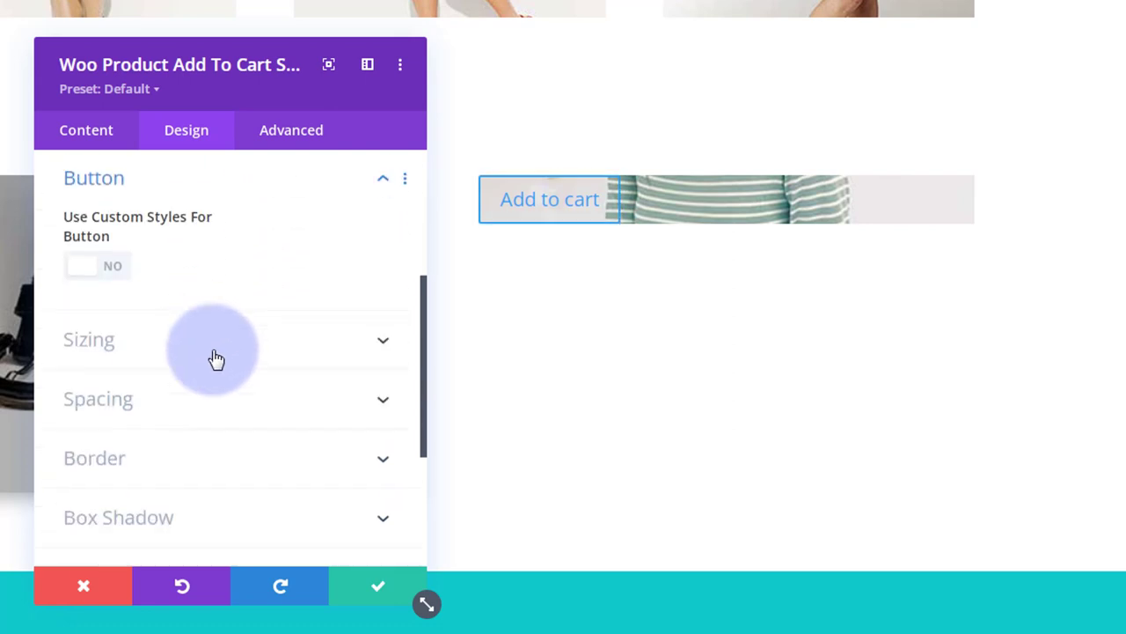
{"action": "left_click", "coordinate": [92, 273]}
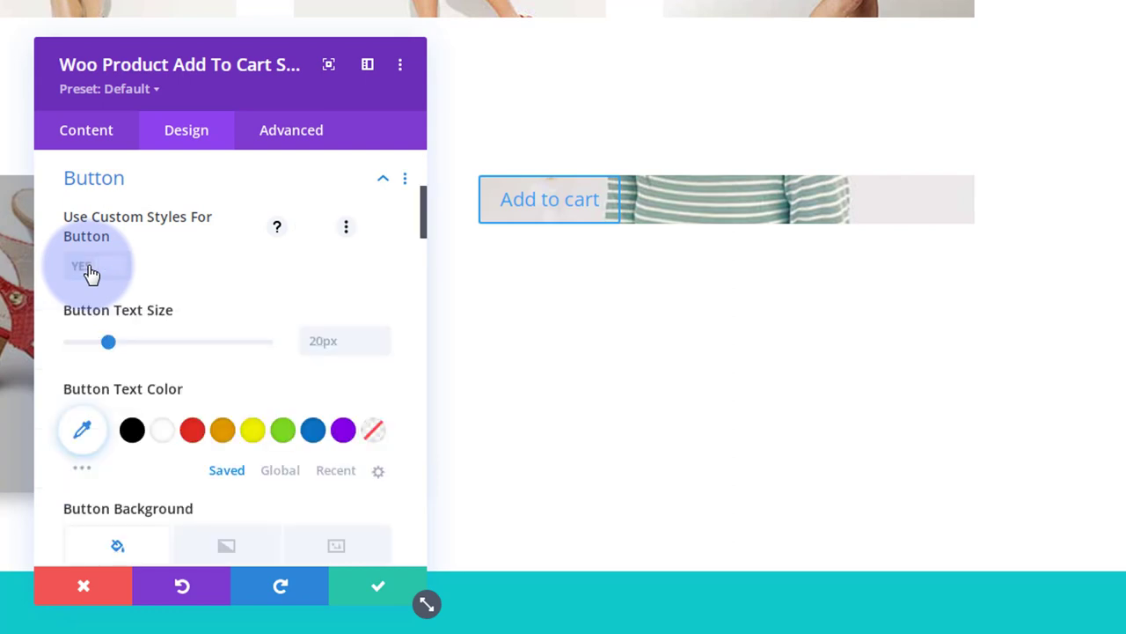
{"action": "scroll", "coordinate": [196, 277], "scroll_direction": "down", "scroll_amount": 2}
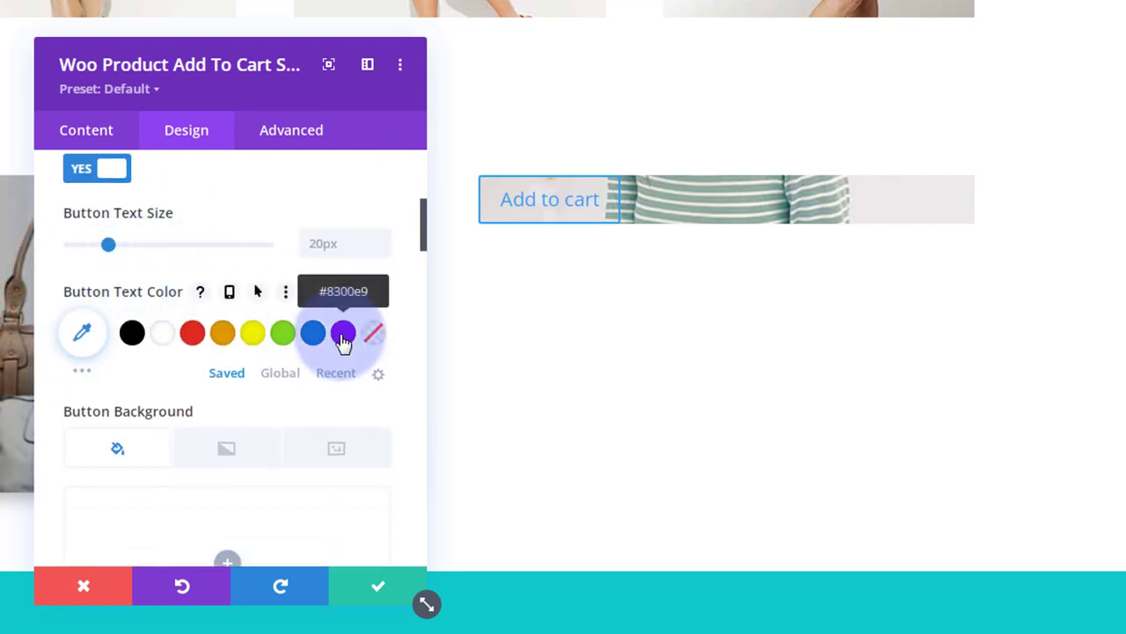
{"action": "left_click", "coordinate": [169, 340]}
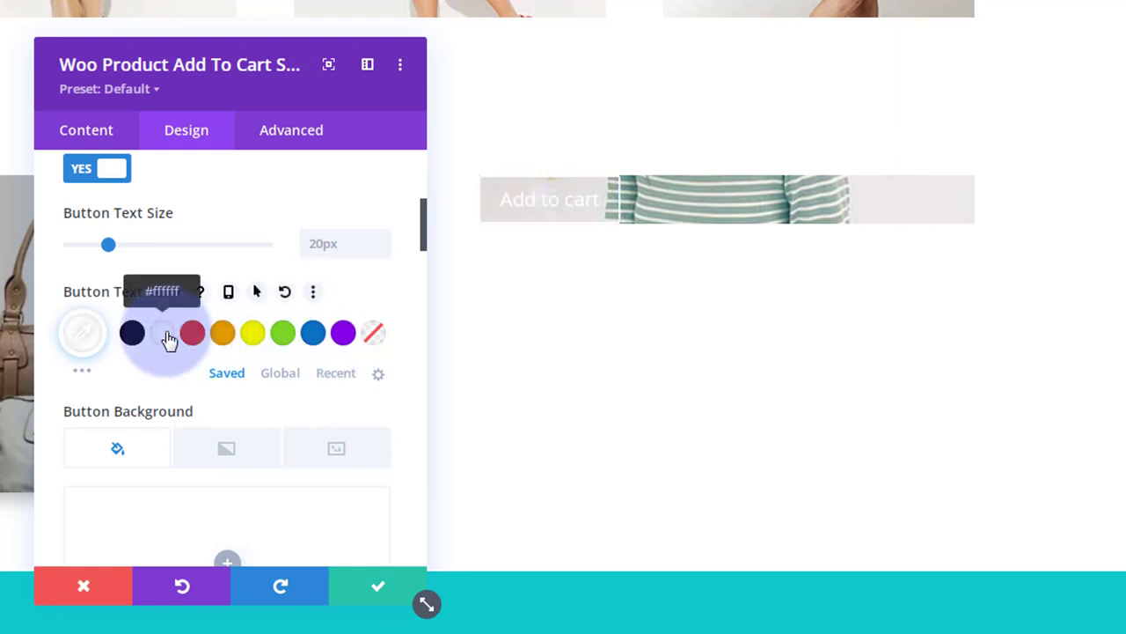
Set the button background to purple (#8300e9) for the normal state and blue for the hover state.
{"action": "scroll", "coordinate": [196, 335], "scroll_direction": "down", "scroll_amount": 4}
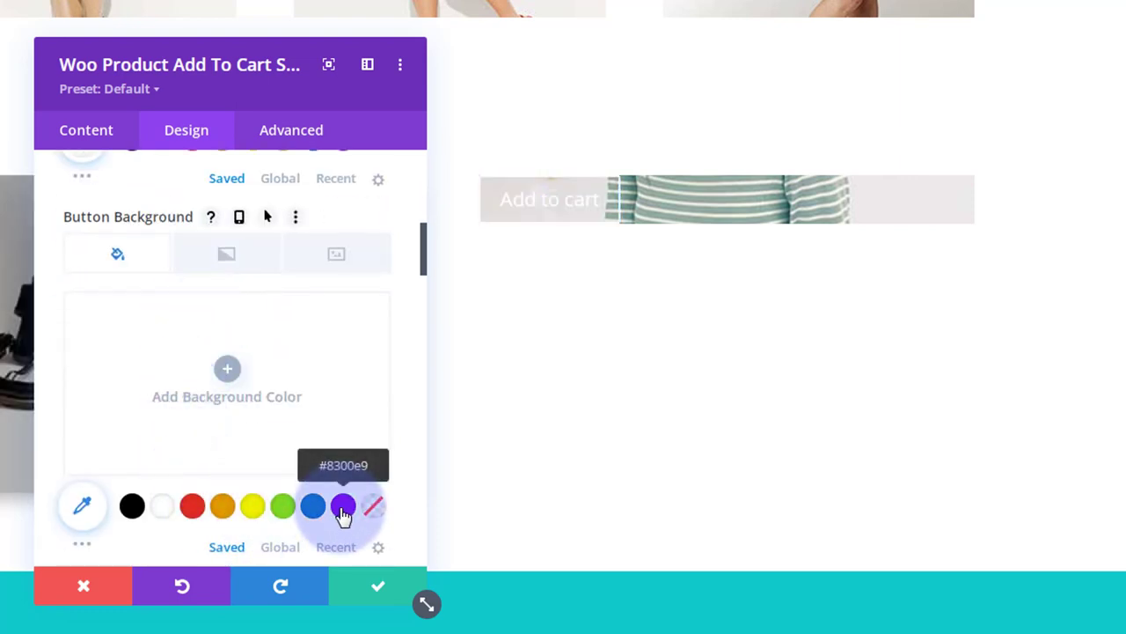
{"action": "left_click", "coordinate": [344, 511]}
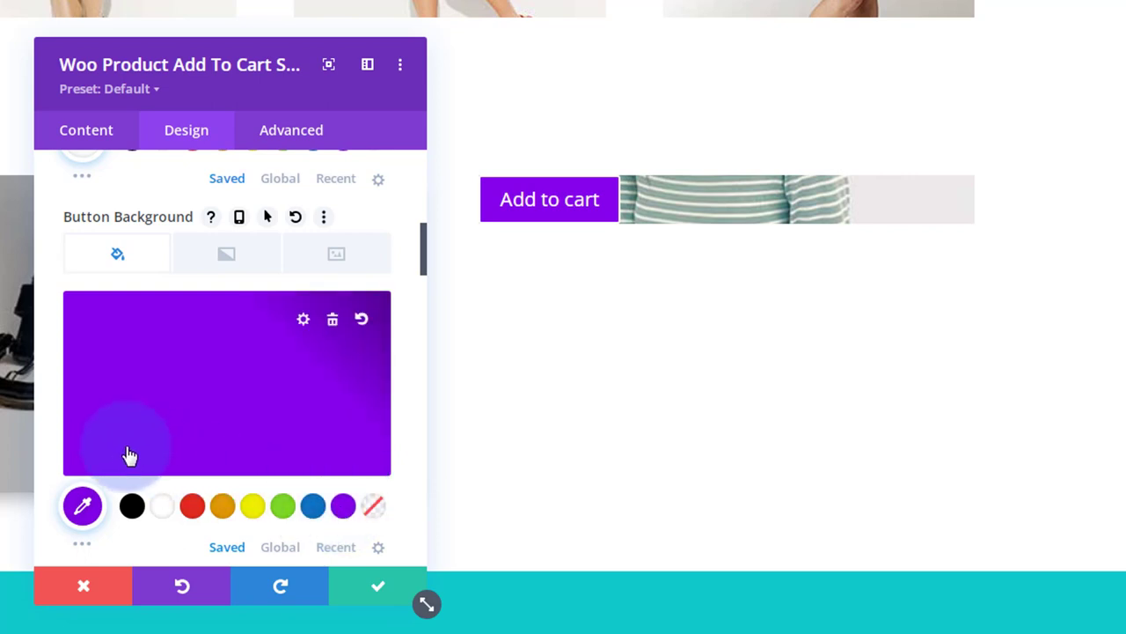
{"action": "scroll", "coordinate": [118, 440], "scroll_direction": "down", "scroll_amount": 2}
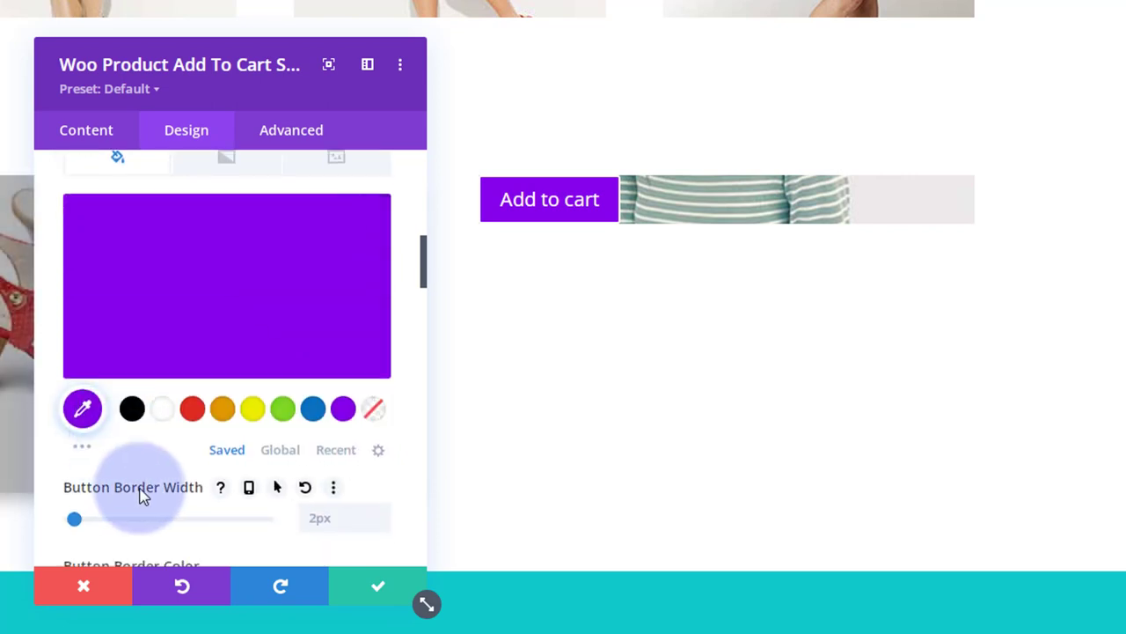
{"action": "scroll", "coordinate": [140, 495], "scroll_direction": "up", "scroll_amount": 2}
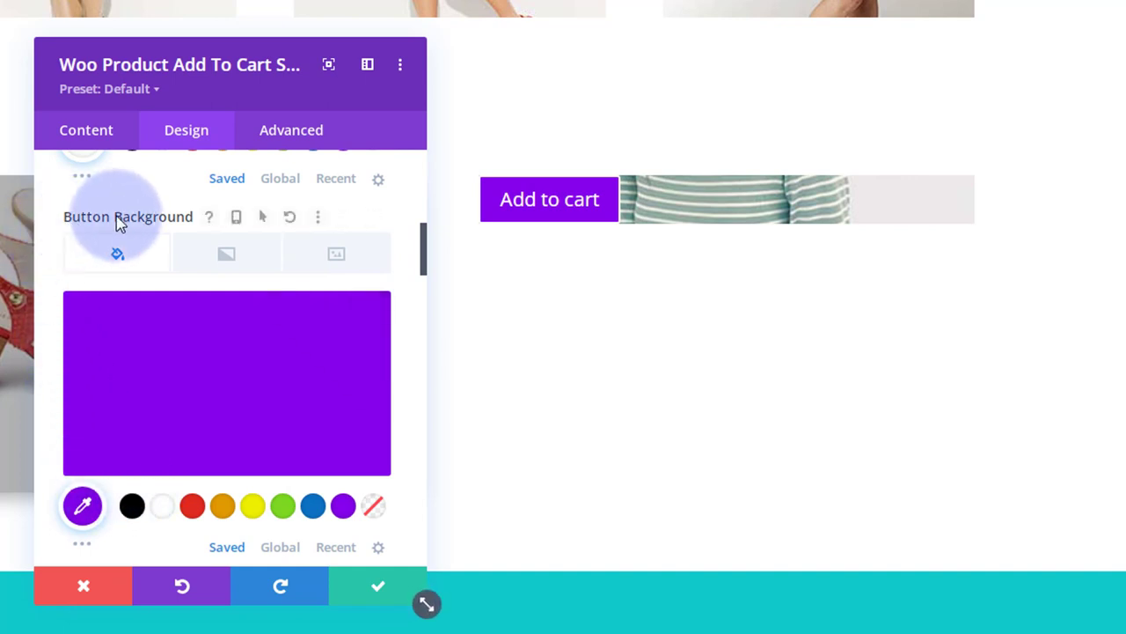
{"action": "left_click", "coordinate": [269, 220]}
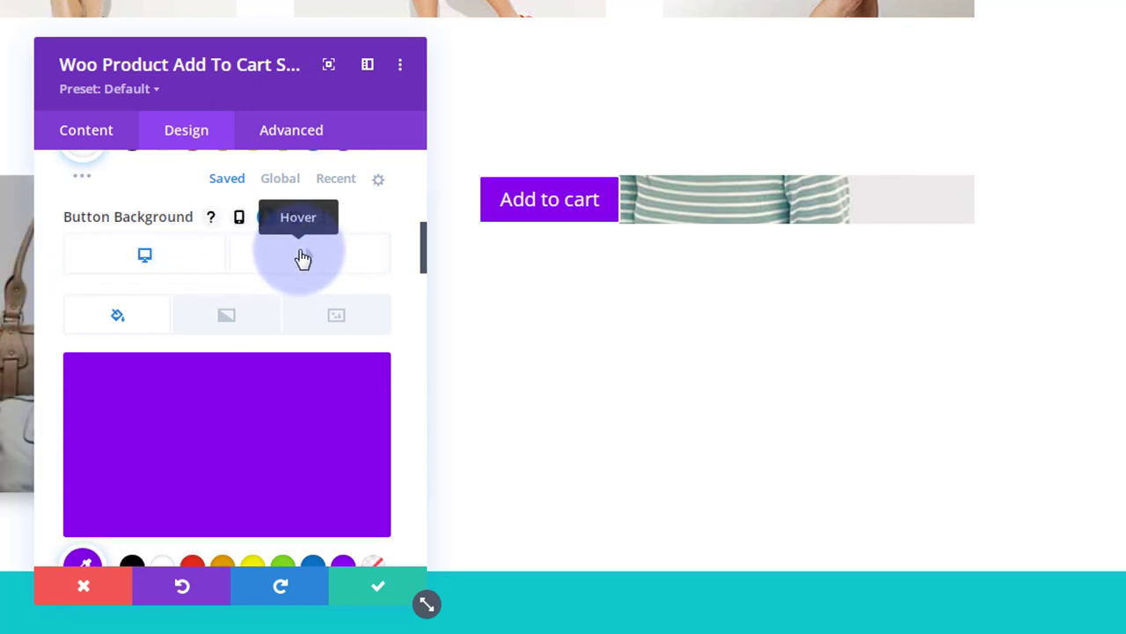
{"action": "left_click", "coordinate": [302, 257]}
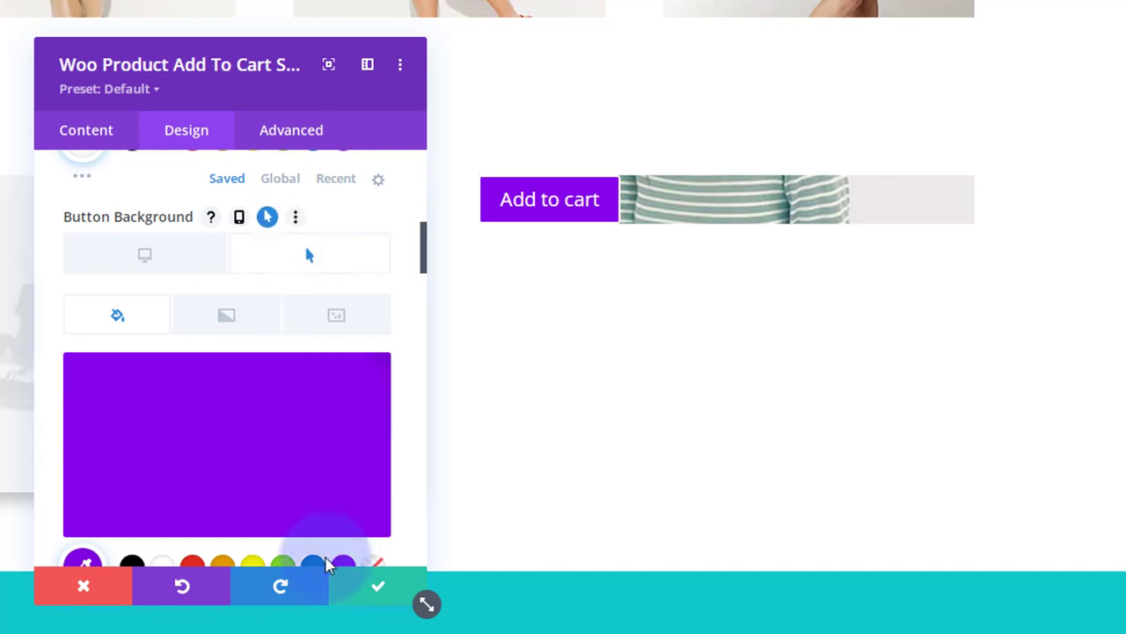
{"action": "left_click", "coordinate": [314, 567]}
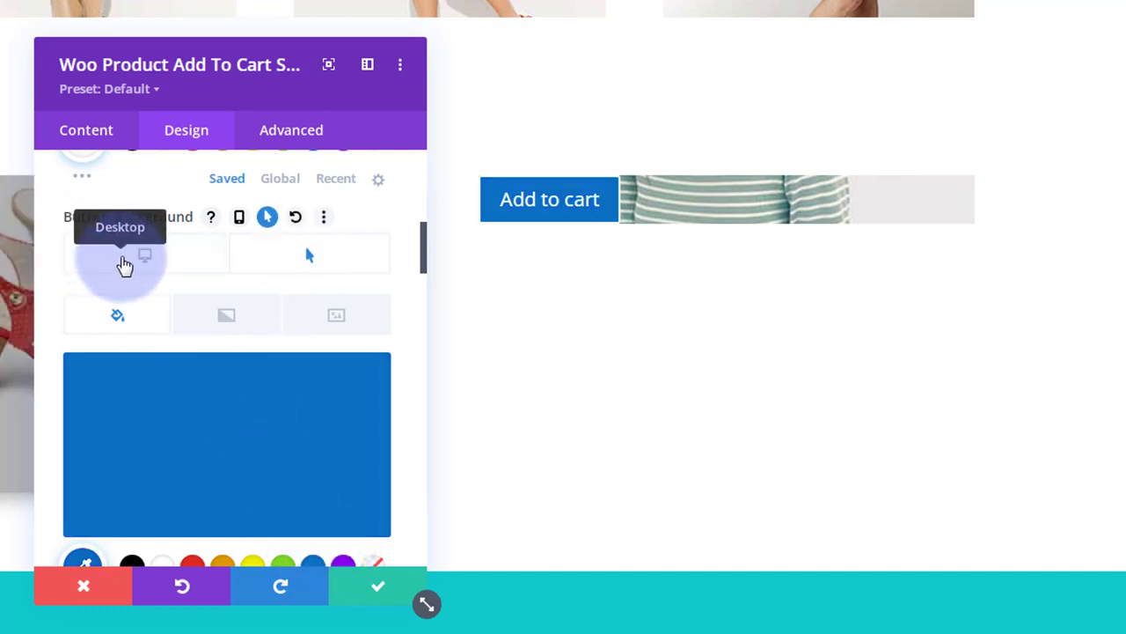
{"action": "left_click", "coordinate": [151, 258]}
Set the button's border width to 0px.
{"action": "scroll", "coordinate": [155, 276], "scroll_direction": "down", "scroll_amount": 5}
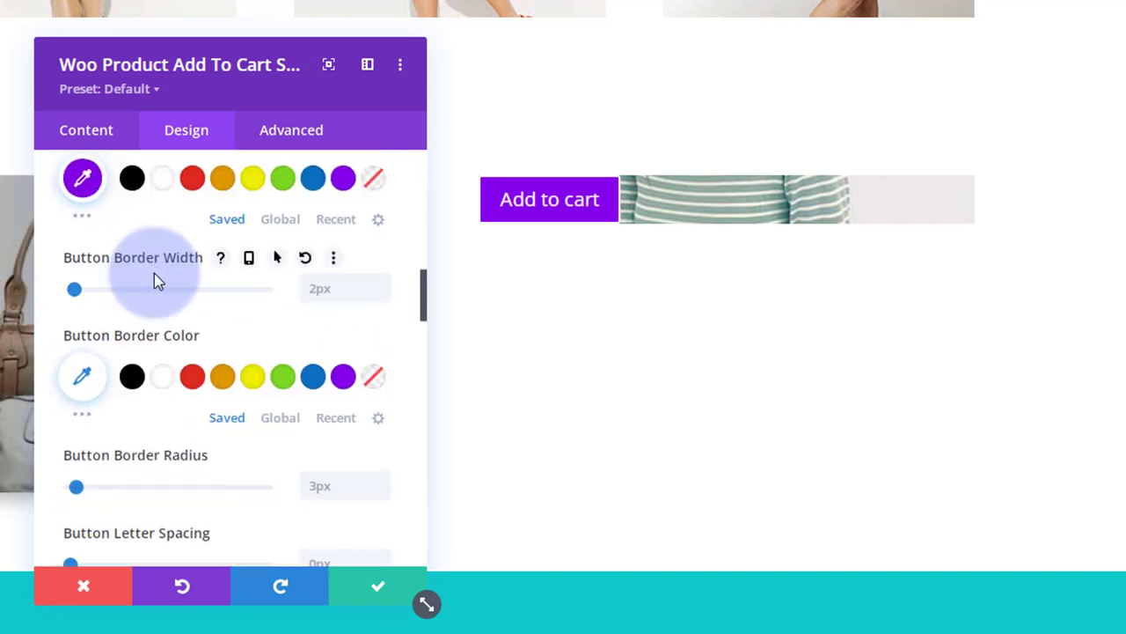
{"action": "left_click", "coordinate": [381, 298]}
{"action": "left_click", "coordinate": [381, 298]}
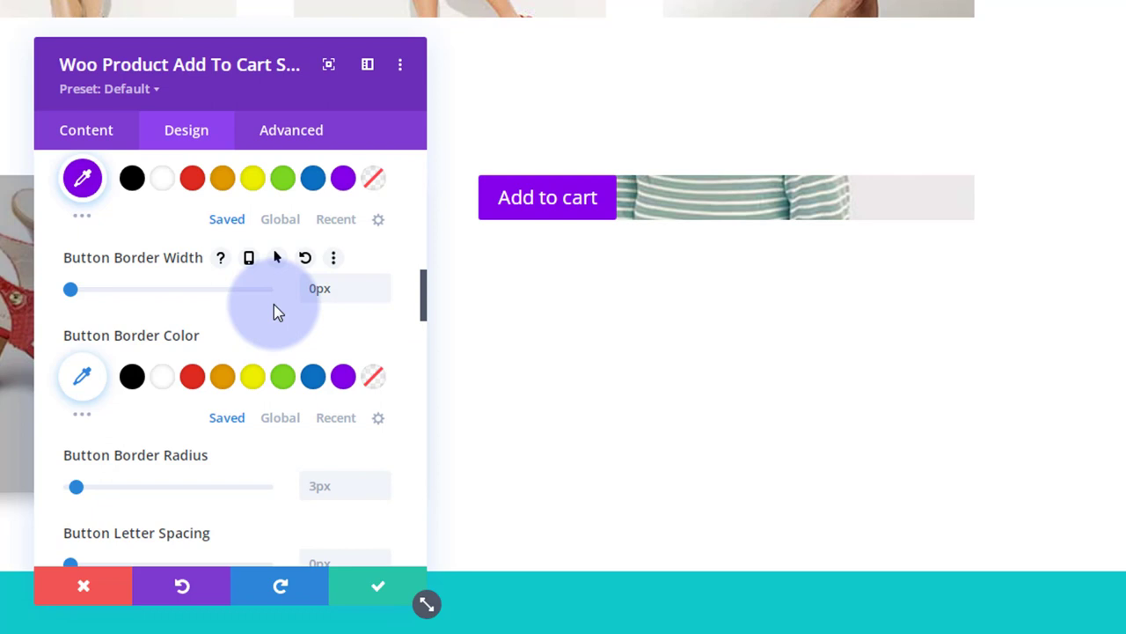
Search the button icons for "cart" and choose the solid shopping cart icon with a plus sign.
{"action": "scroll", "coordinate": [273, 304], "scroll_direction": "down", "scroll_amount": 8}
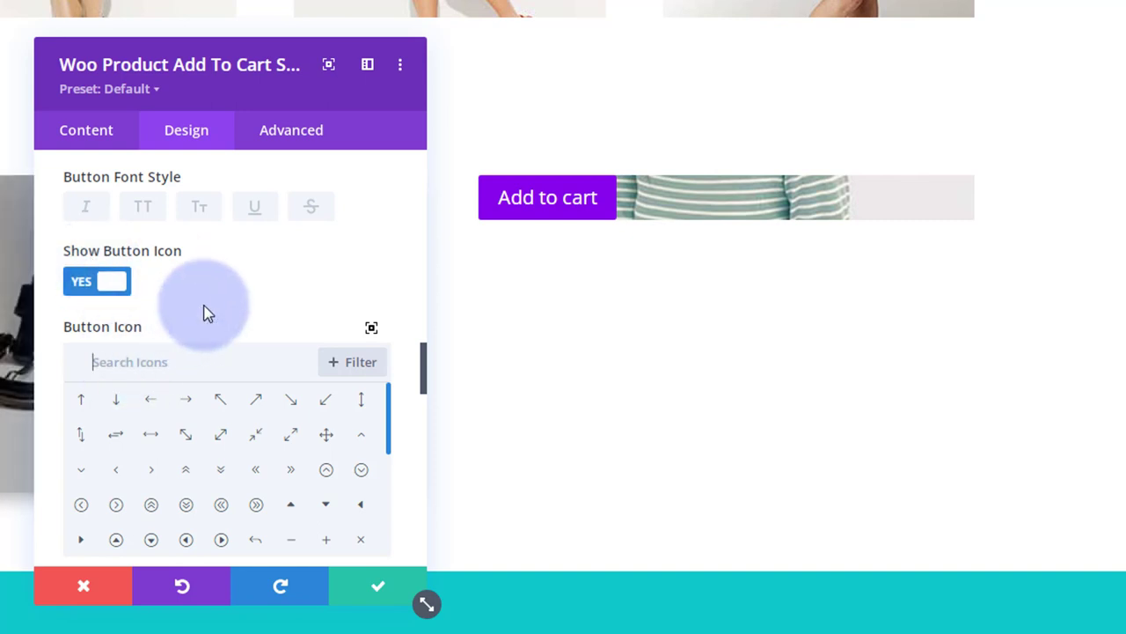
{"action": "type", "text": "cart"}
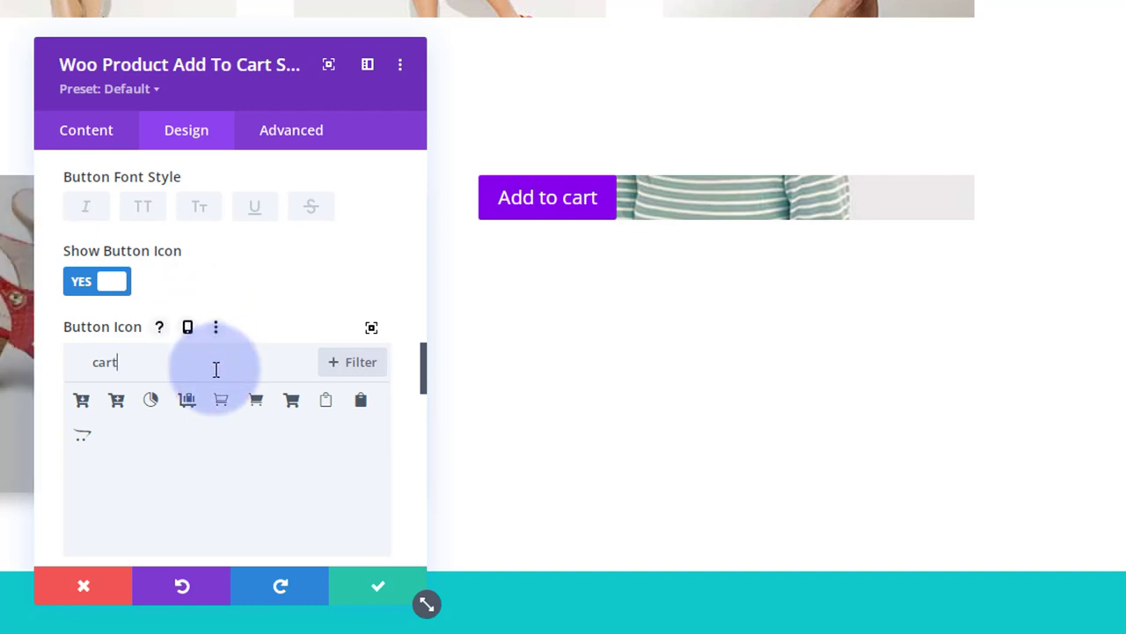
{"action": "left_click", "coordinate": [117, 401]}
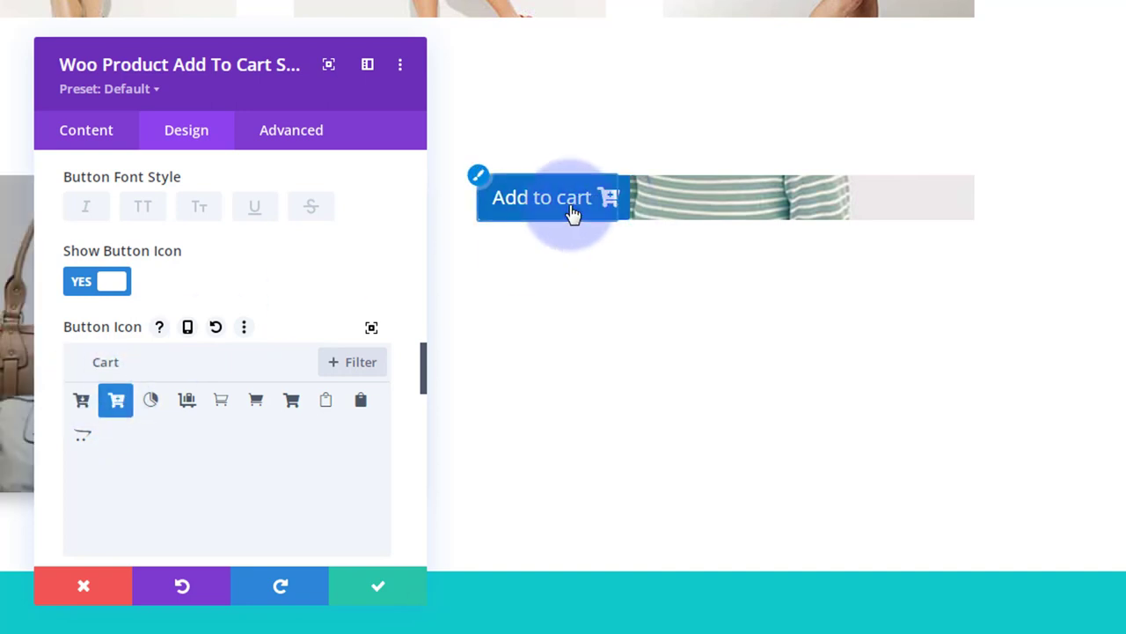
Apply the preset box shadow that falls directly below the element to the button.
{"action": "scroll", "coordinate": [184, 404], "scroll_direction": "down", "scroll_amount": 1}
{"action": "scroll", "coordinate": [184, 404], "scroll_direction": "down", "scroll_amount": 5}
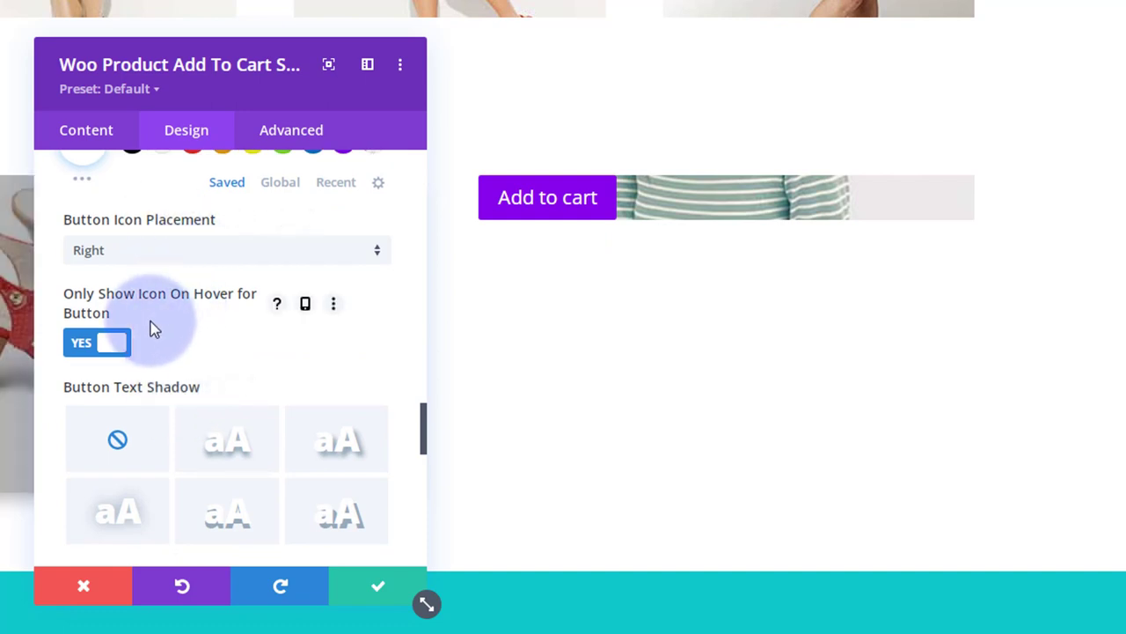
{"action": "scroll", "coordinate": [151, 321], "scroll_direction": "down", "scroll_amount": 4}
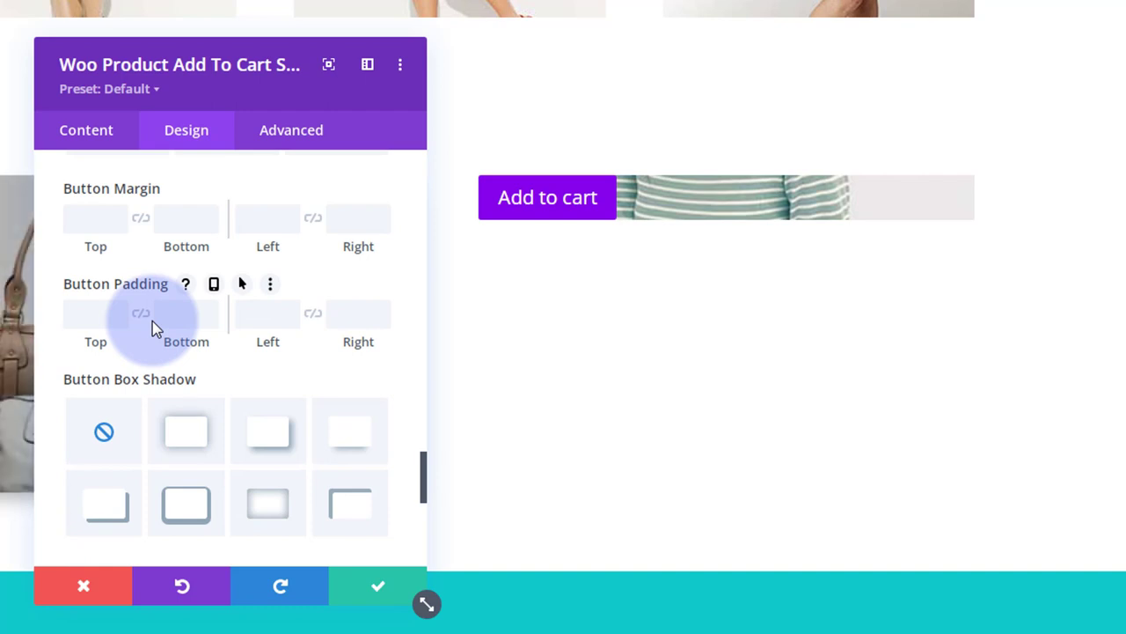
{"action": "left_click", "coordinate": [347, 435]}
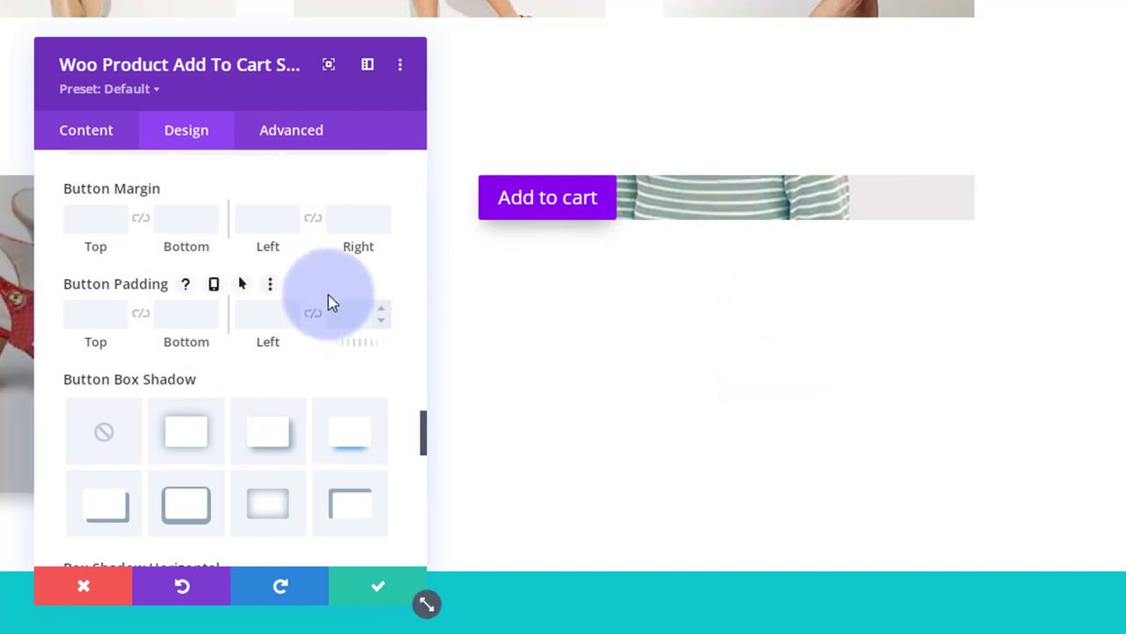
Set the module's padding to 260px at the top and 20px at the bottom.
{"action": "scroll", "coordinate": [329, 294], "scroll_direction": "down", "scroll_amount": 8}
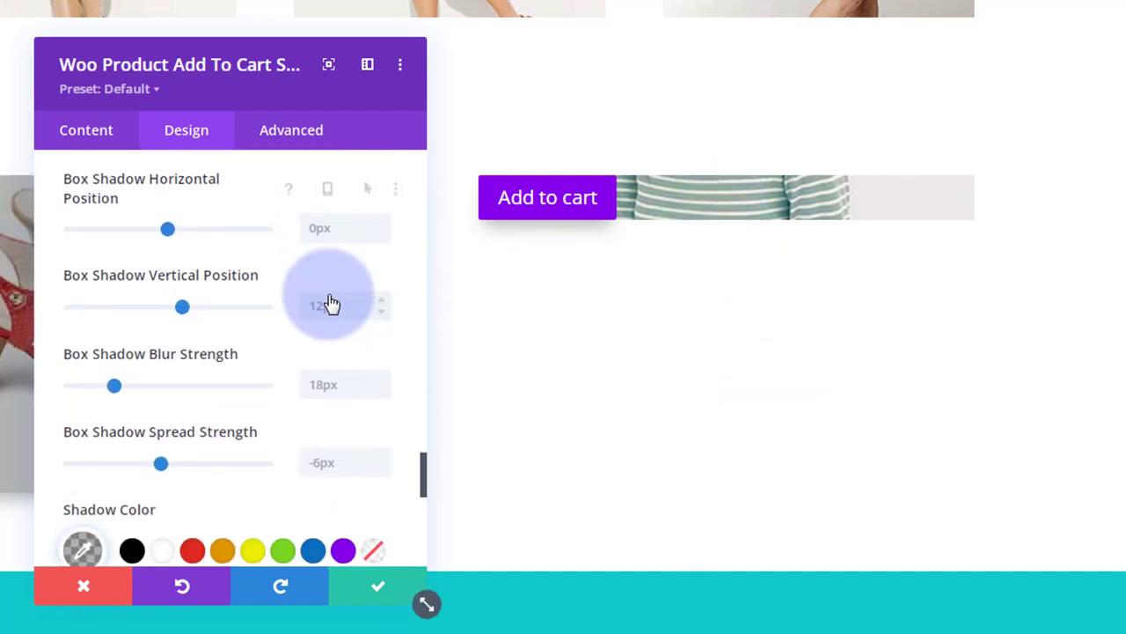
{"action": "scroll", "coordinate": [328, 294], "scroll_direction": "down", "scroll_amount": 5}
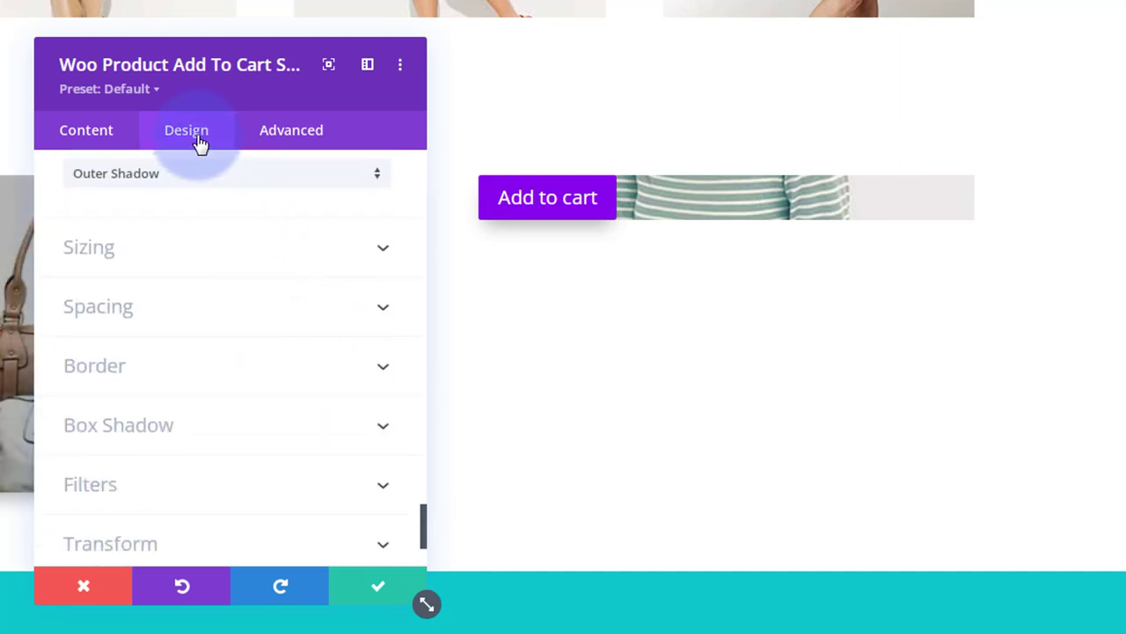
{"action": "left_click", "coordinate": [181, 315]}
{"action": "scroll", "coordinate": [181, 317], "scroll_direction": "up", "scroll_amount": 2}
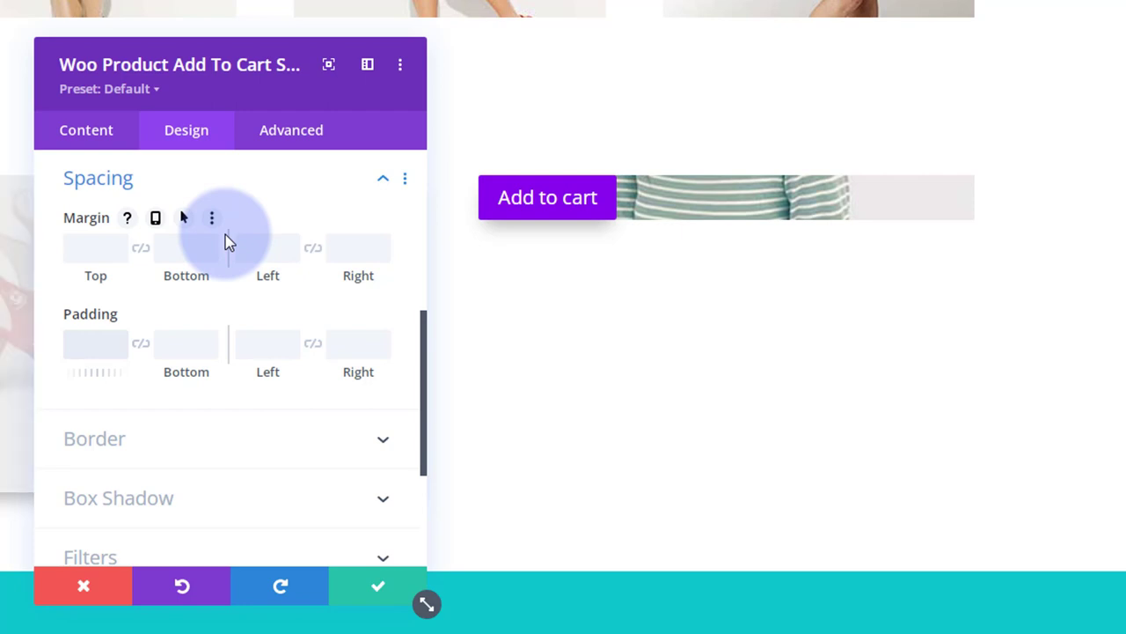
{"action": "type", "text": "250px"}
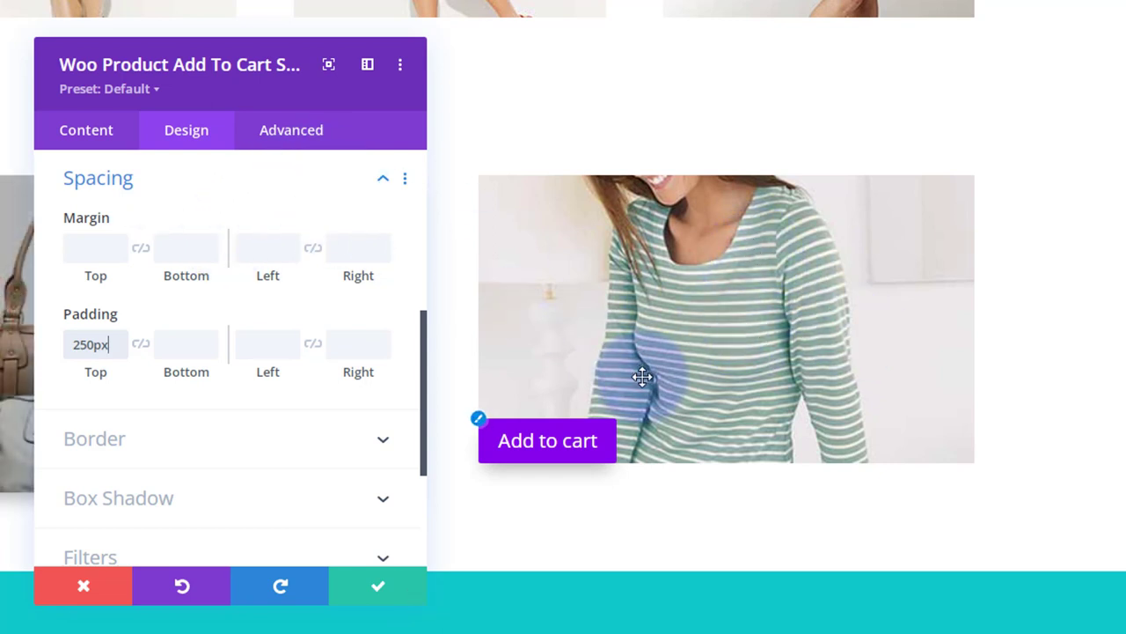
{"action": "left_click", "coordinate": [168, 343]}
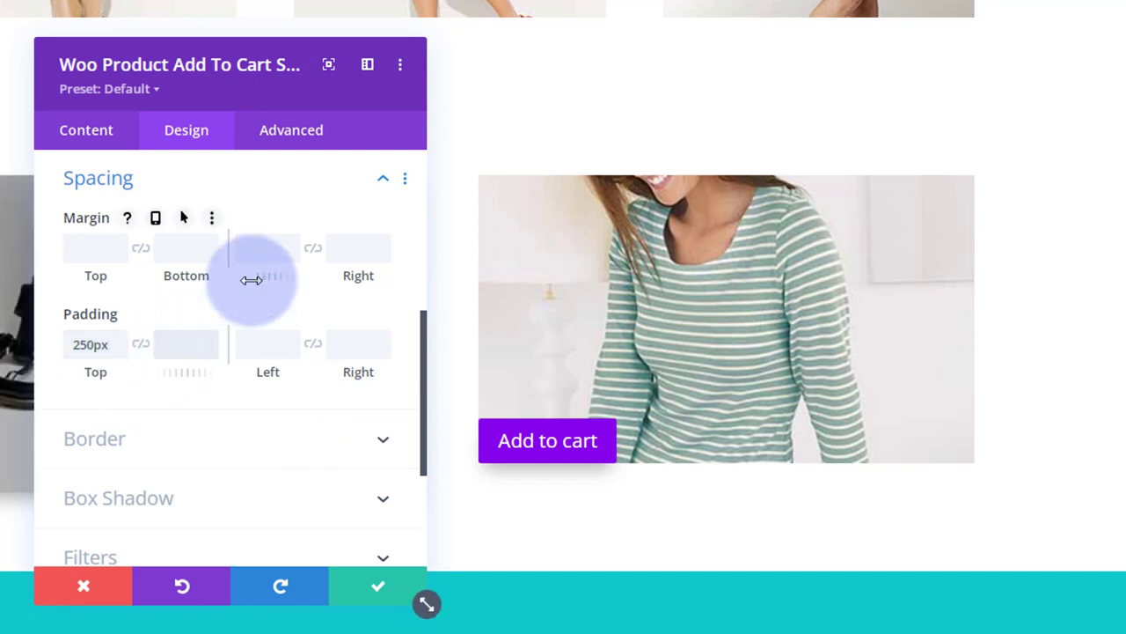
{"action": "type", "text": "20px"}
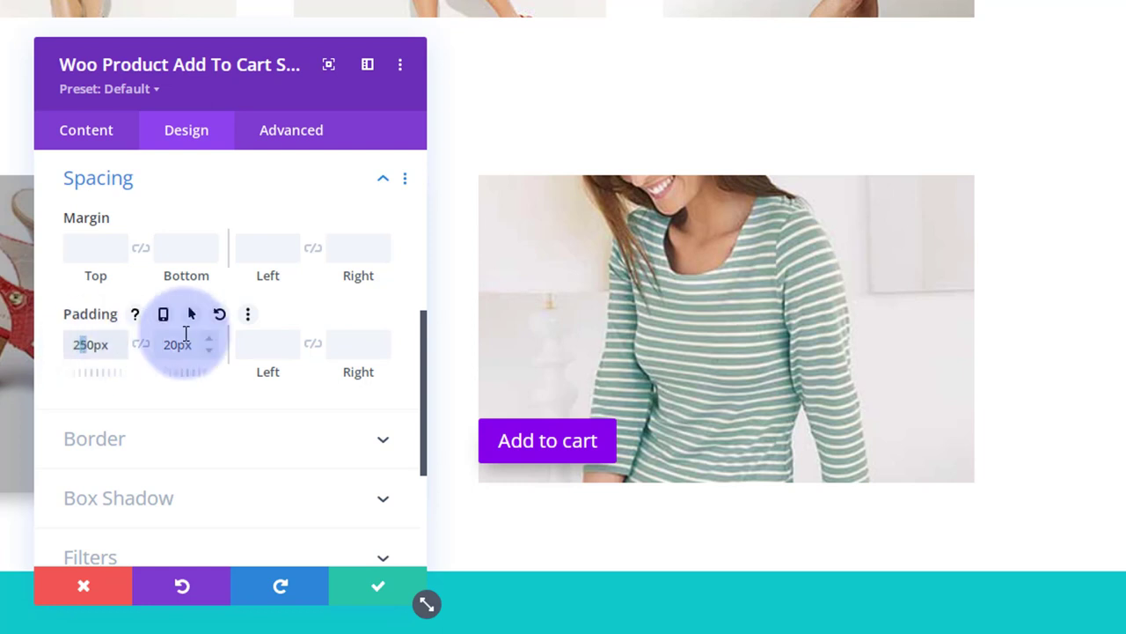
{"action": "type", "text": "6"}
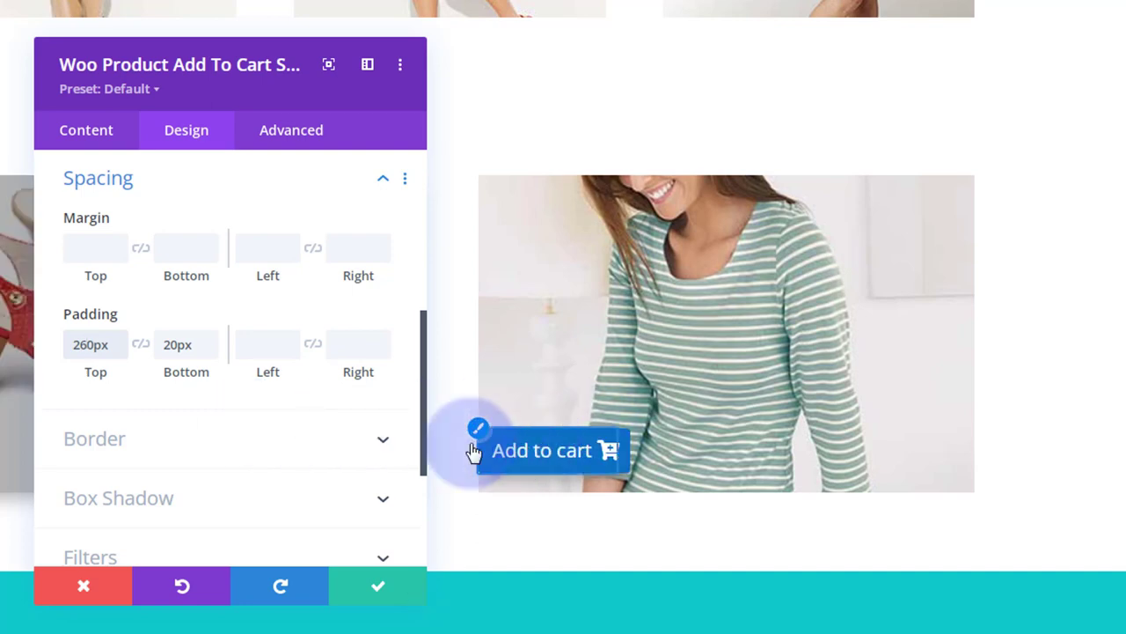
Set the module's left padding to 35% to move the button toward the middle of the image.
{"action": "left_click", "coordinate": [254, 344]}
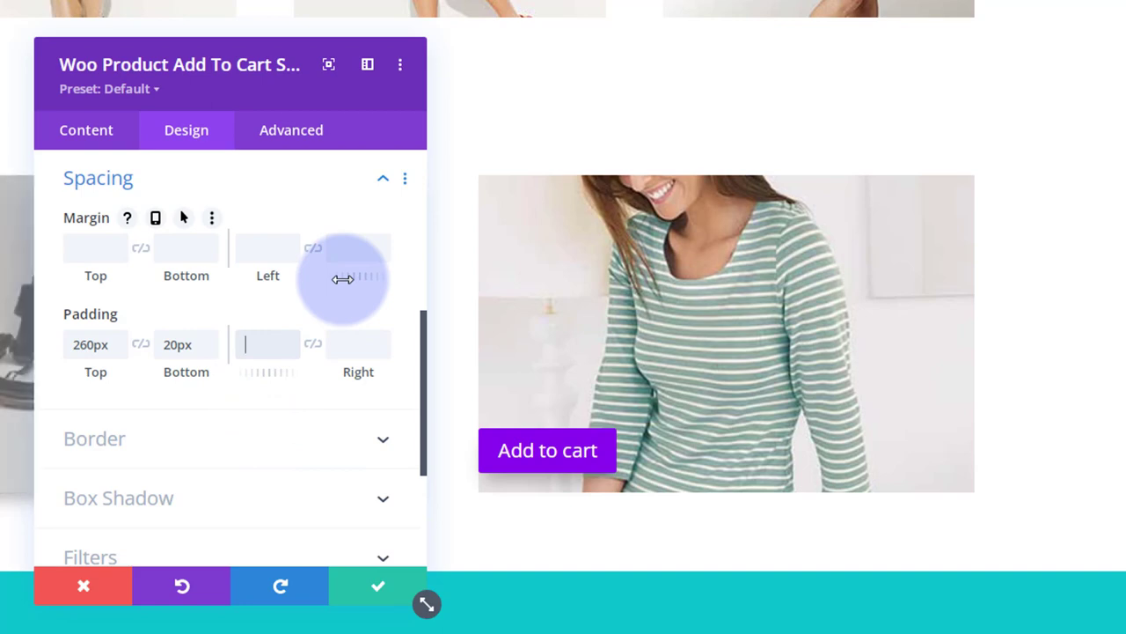
{"action": "type", "text": "3"}
{"action": "type", "text": "5px%"}
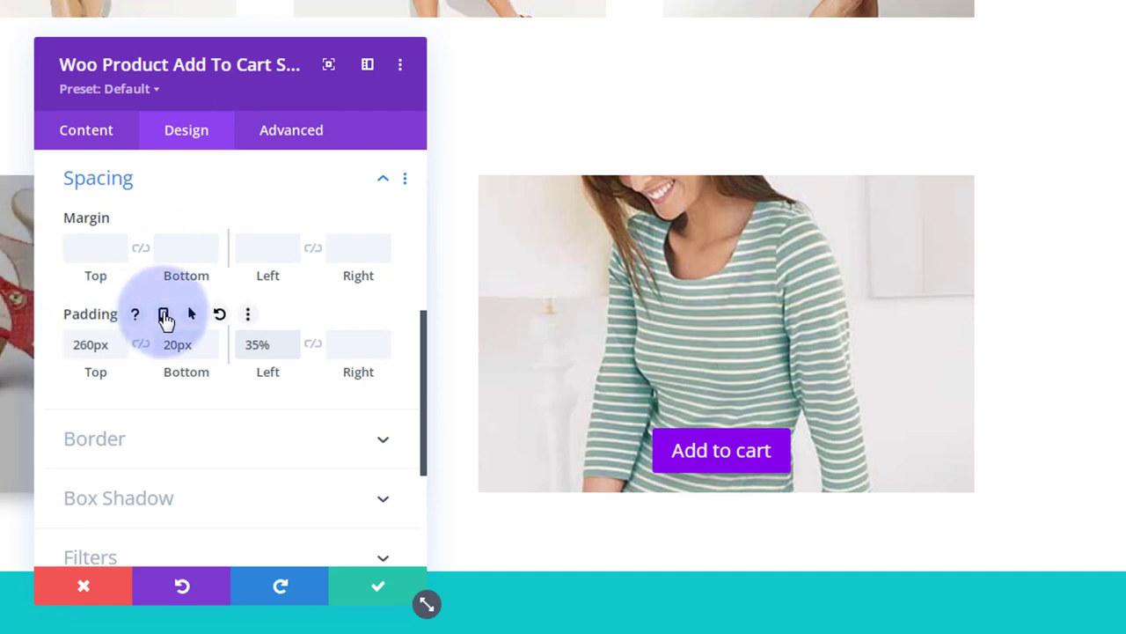
Turn on responsive padding and check the button's position in tablet and phone views, with the settings window moved clear of the module.
{"action": "left_click", "coordinate": [164, 315]}
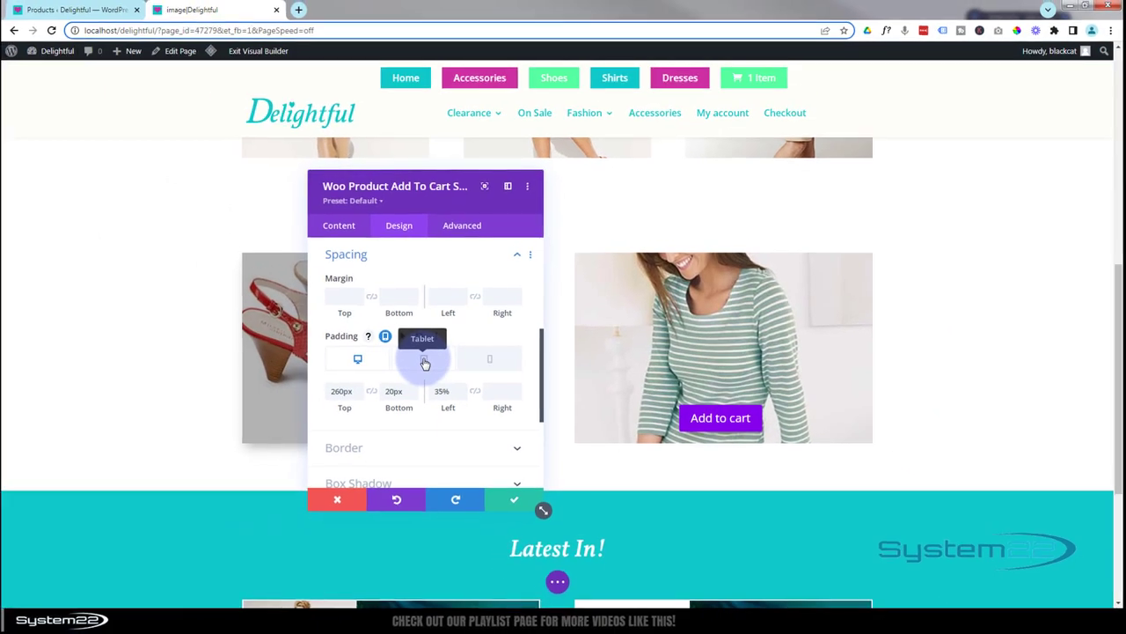
{"action": "left_click", "coordinate": [424, 360]}
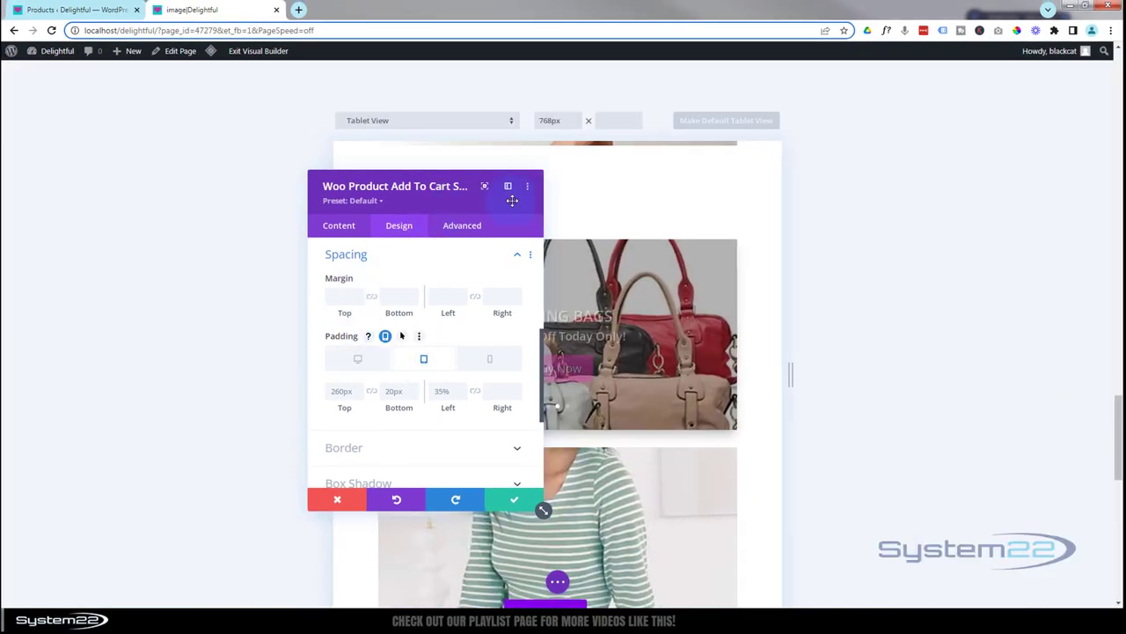
{"action": "scroll", "coordinate": [669, 198], "scroll_direction": "down", "scroll_amount": 3}
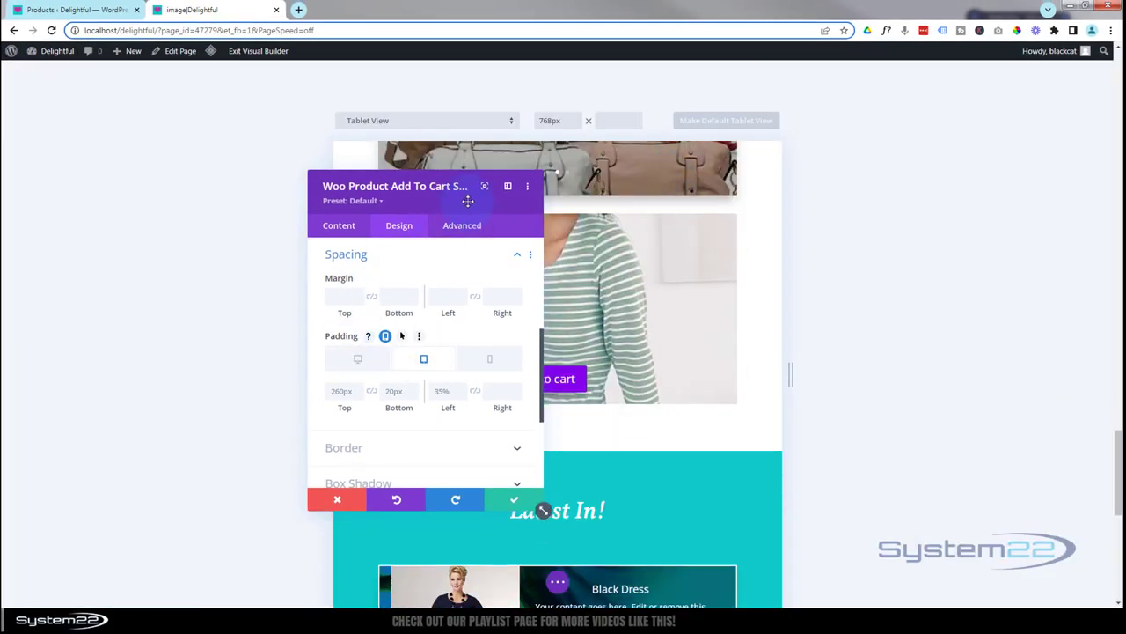
{"action": "left_click_drag", "start_coordinate": [468, 202], "coordinate": [264, 202]}
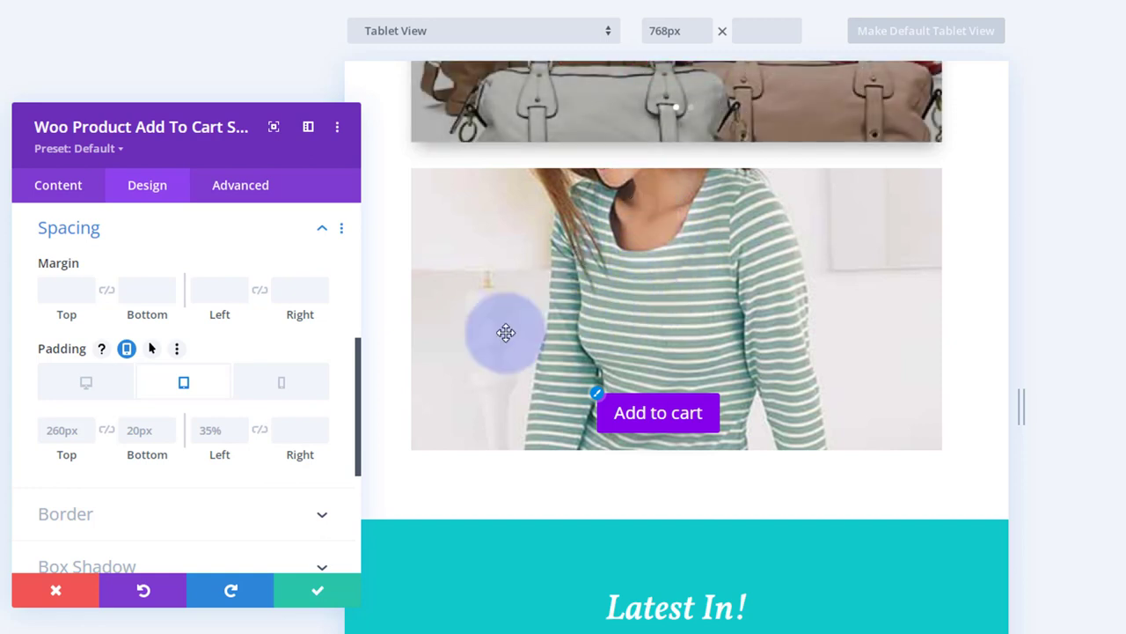
{"action": "left_click", "coordinate": [291, 387]}
{"action": "scroll", "coordinate": [583, 375], "scroll_direction": "up", "scroll_amount": 5}
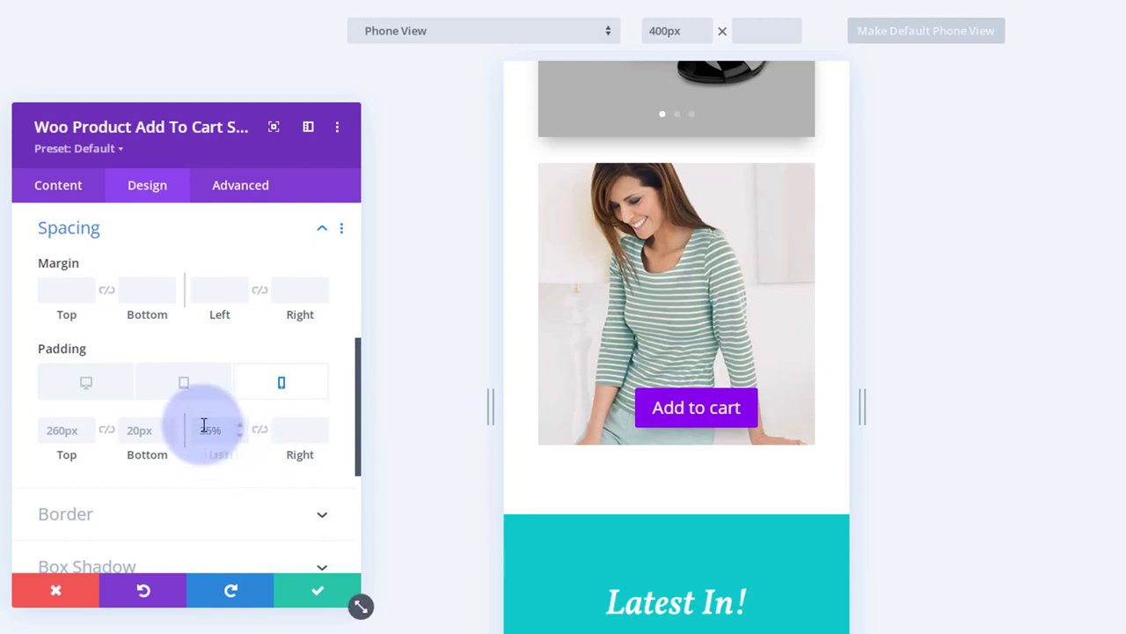
Set the module's left padding to 30% for phones and 35% for tablets.
{"action": "left_click_drag", "start_coordinate": [200, 426], "coordinate": [212, 425]}
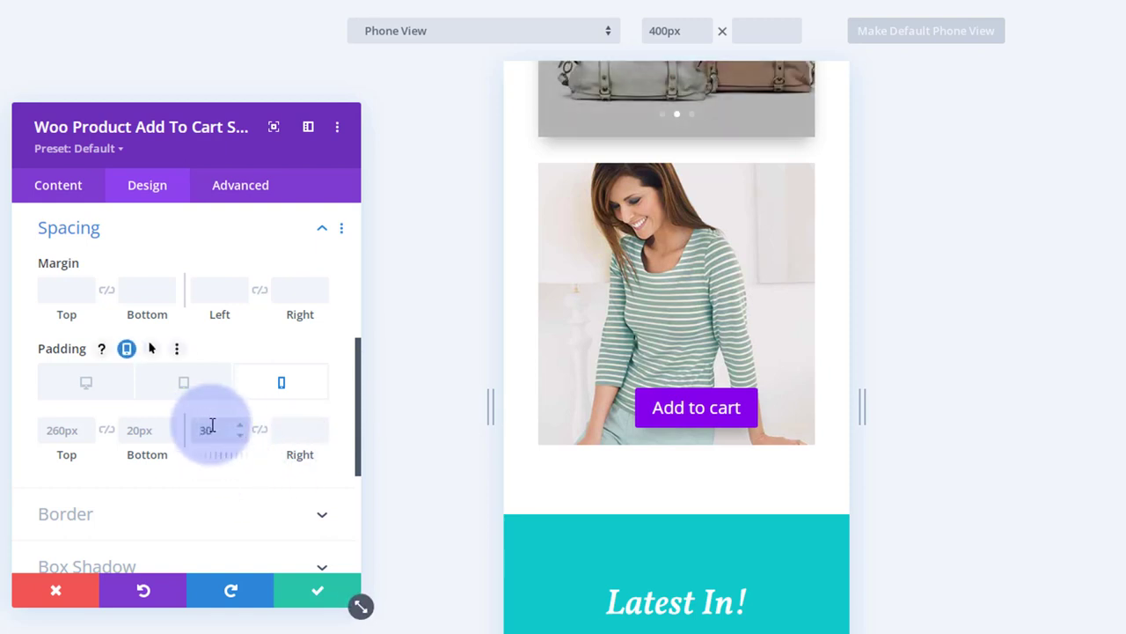
{"action": "type", "text": "%"}
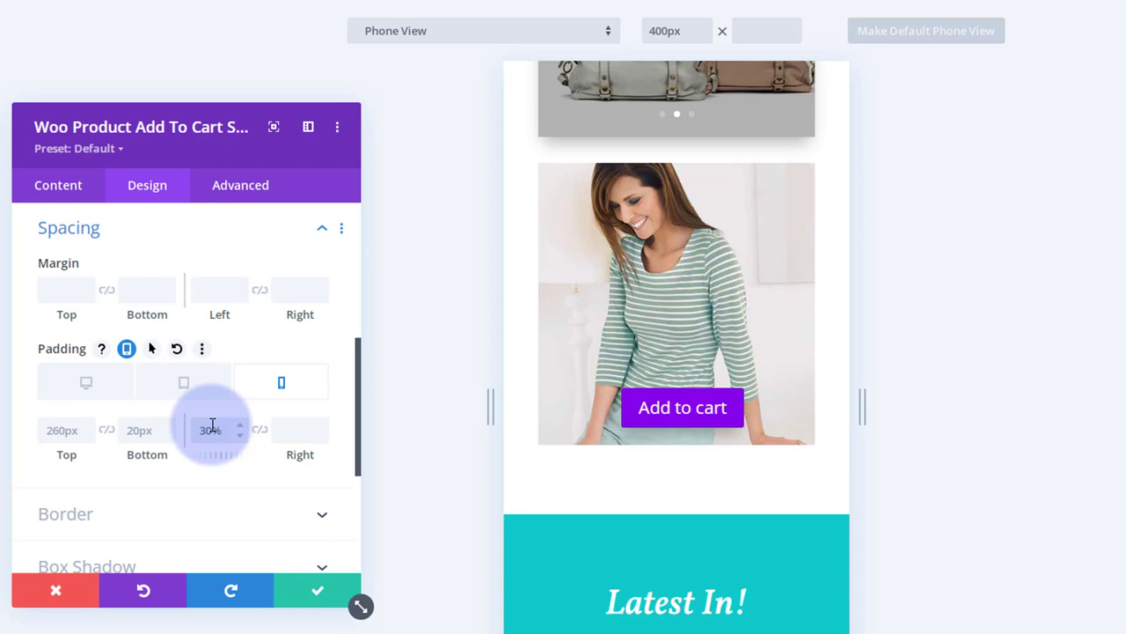
{"action": "left_click", "coordinate": [185, 384]}
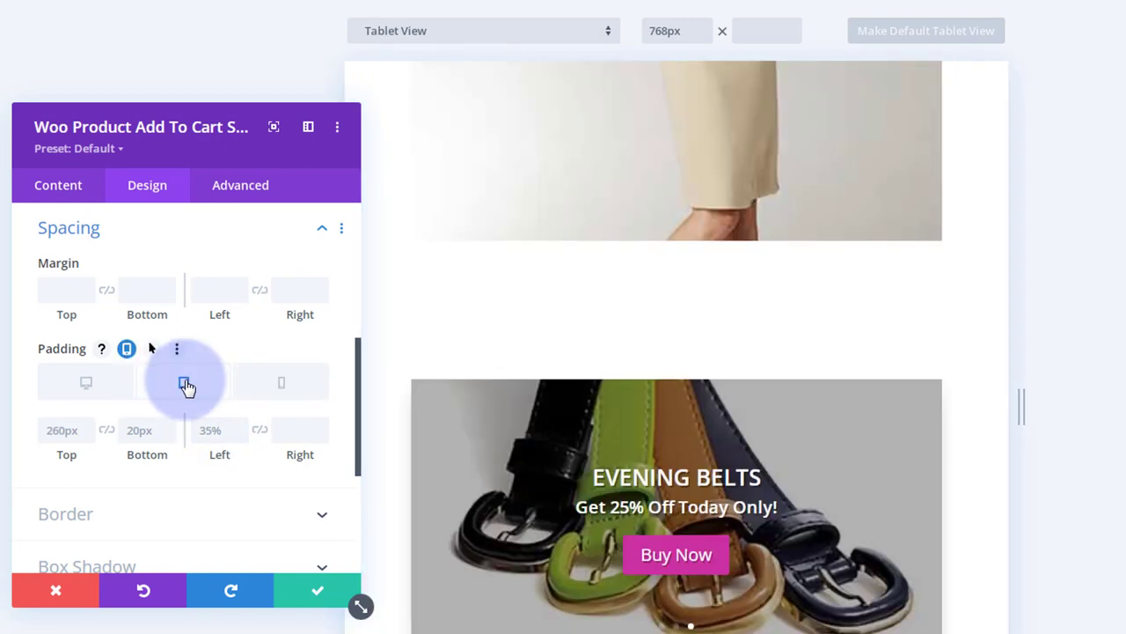
{"action": "scroll", "coordinate": [749, 449], "scroll_direction": "down", "scroll_amount": 6}
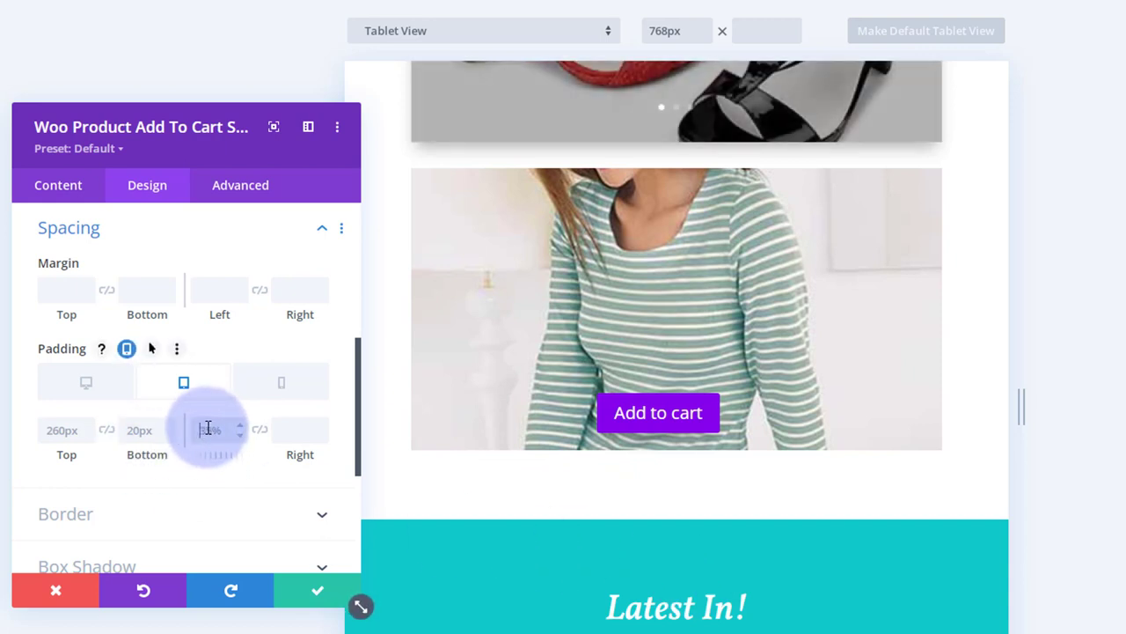
{"action": "type", "text": "35%"}
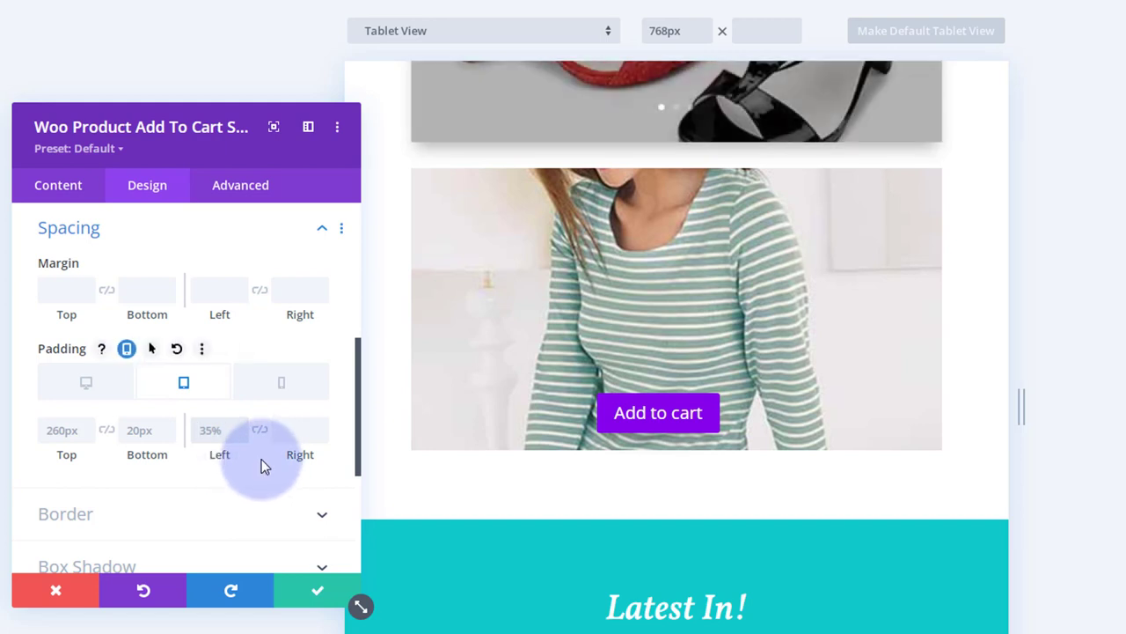
{"action": "left_click", "coordinate": [215, 430]}
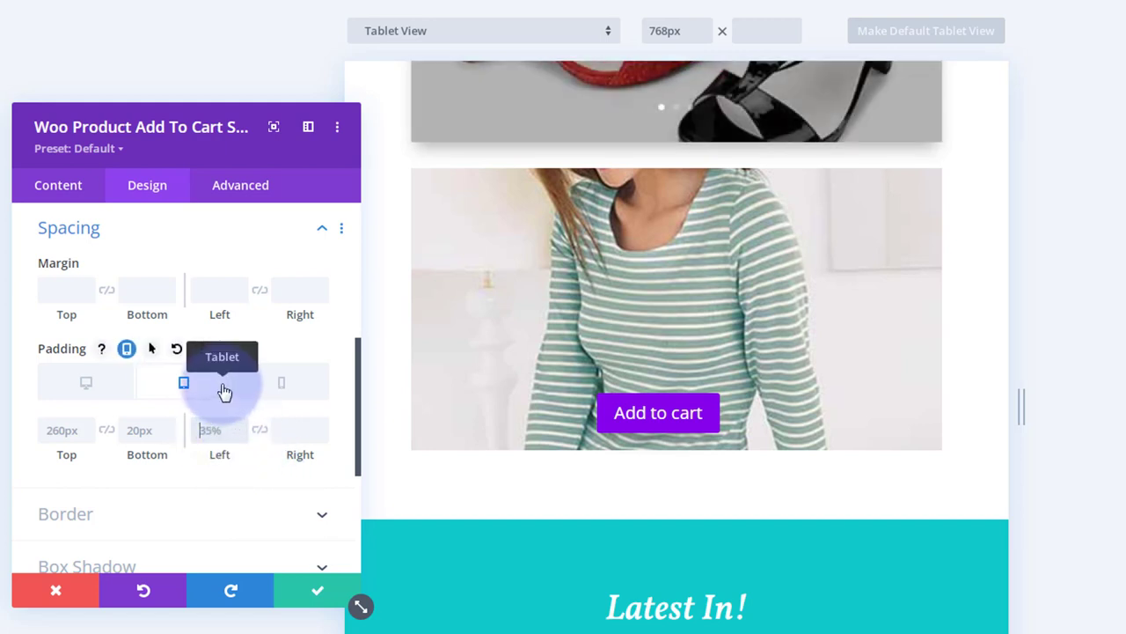
Return to the desktop padding view and check the button's position, with the settings window beside the shirt module.
{"action": "left_click", "coordinate": [84, 386]}
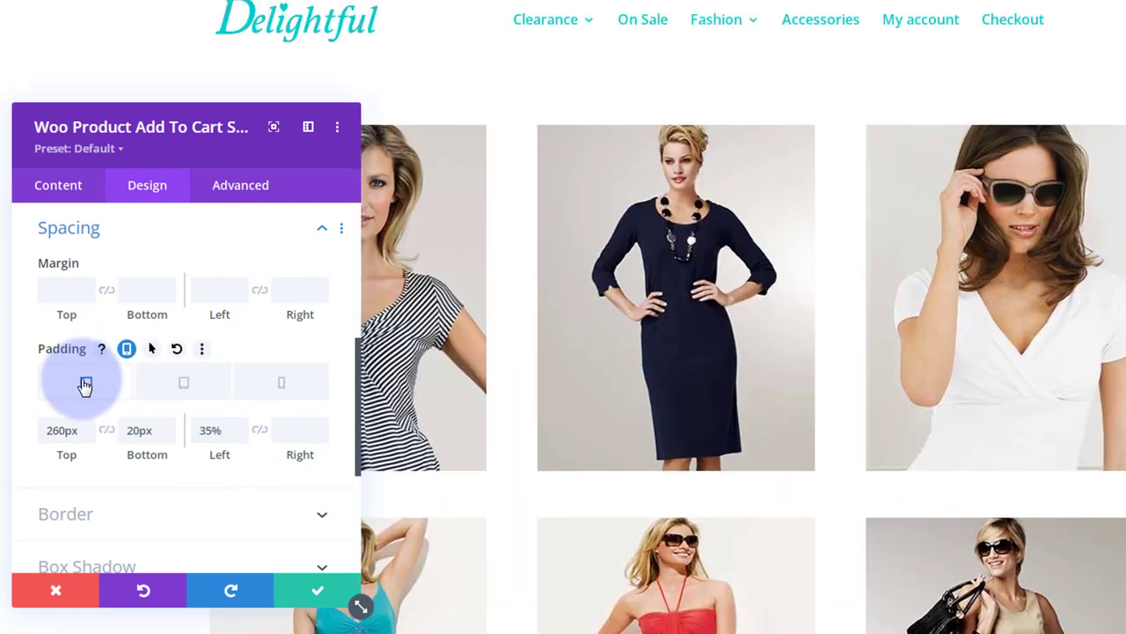
{"action": "scroll", "coordinate": [586, 414], "scroll_direction": "down", "scroll_amount": 5}
{"action": "scroll", "coordinate": [589, 403], "scroll_direction": "down", "scroll_amount": 4}
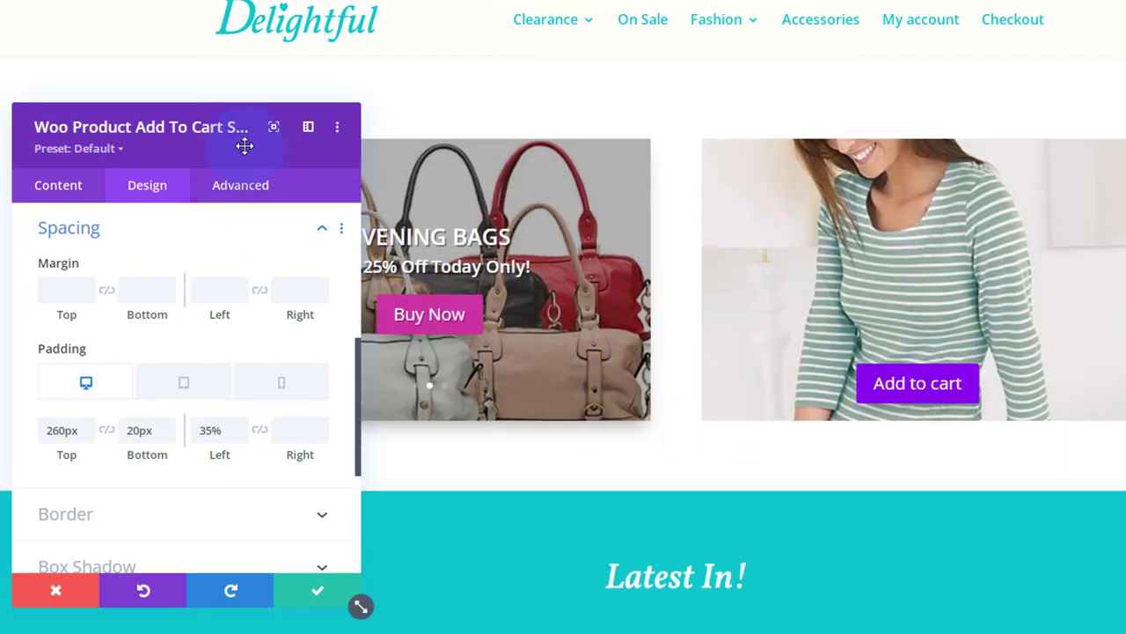
{"action": "left_click_drag", "start_coordinate": [244, 146], "coordinate": [554, 120]}
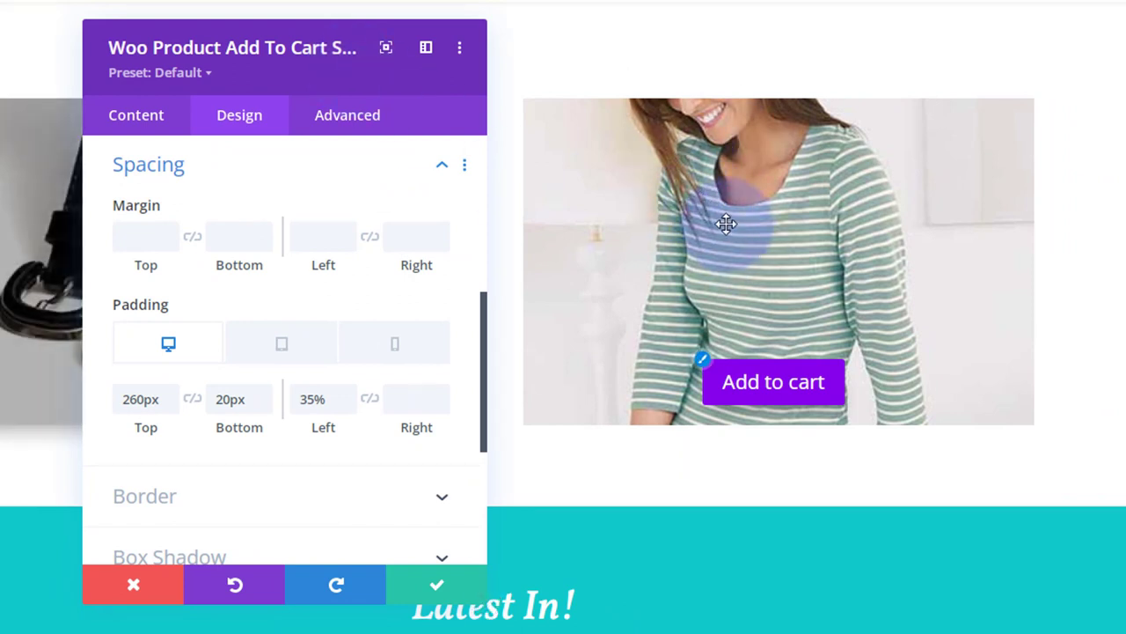
Set the module's background image position to Top Left so the model's head shows.
{"action": "left_click", "coordinate": [139, 120]}
{"action": "left_click", "coordinate": [268, 391]}
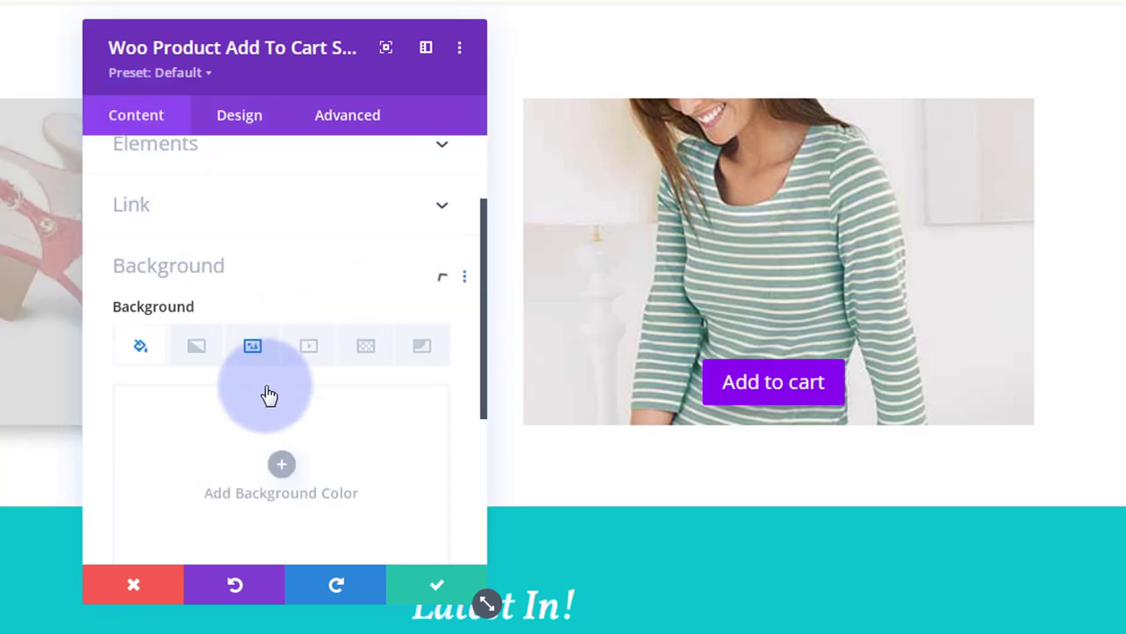
{"action": "left_click", "coordinate": [254, 249]}
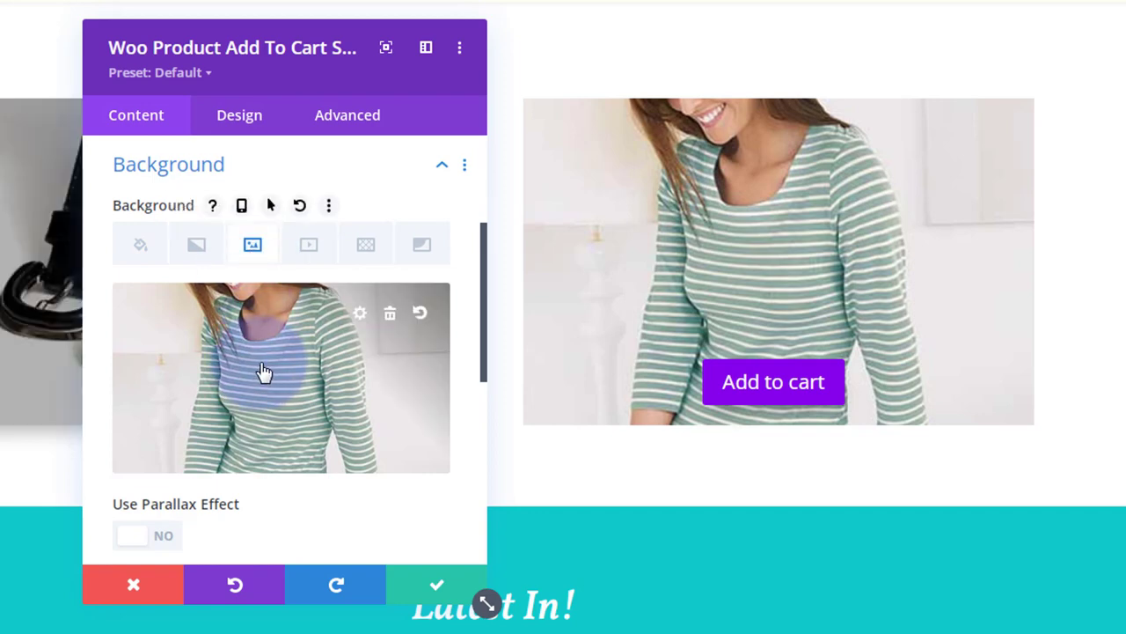
{"action": "scroll", "coordinate": [264, 372], "scroll_direction": "down", "scroll_amount": 5}
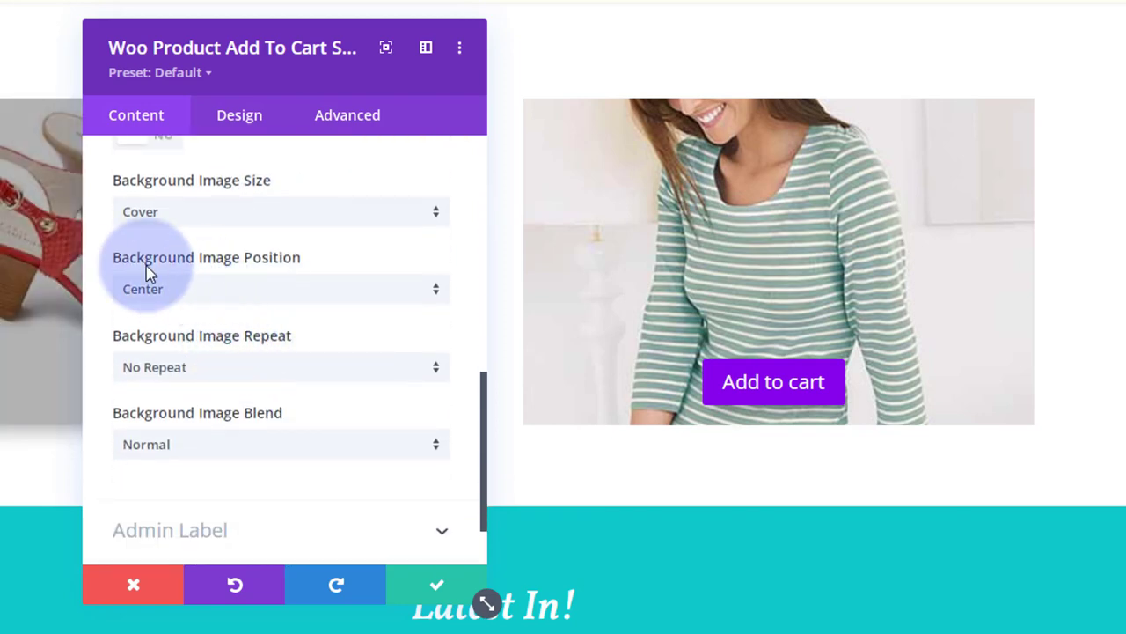
{"action": "left_click", "coordinate": [243, 295]}
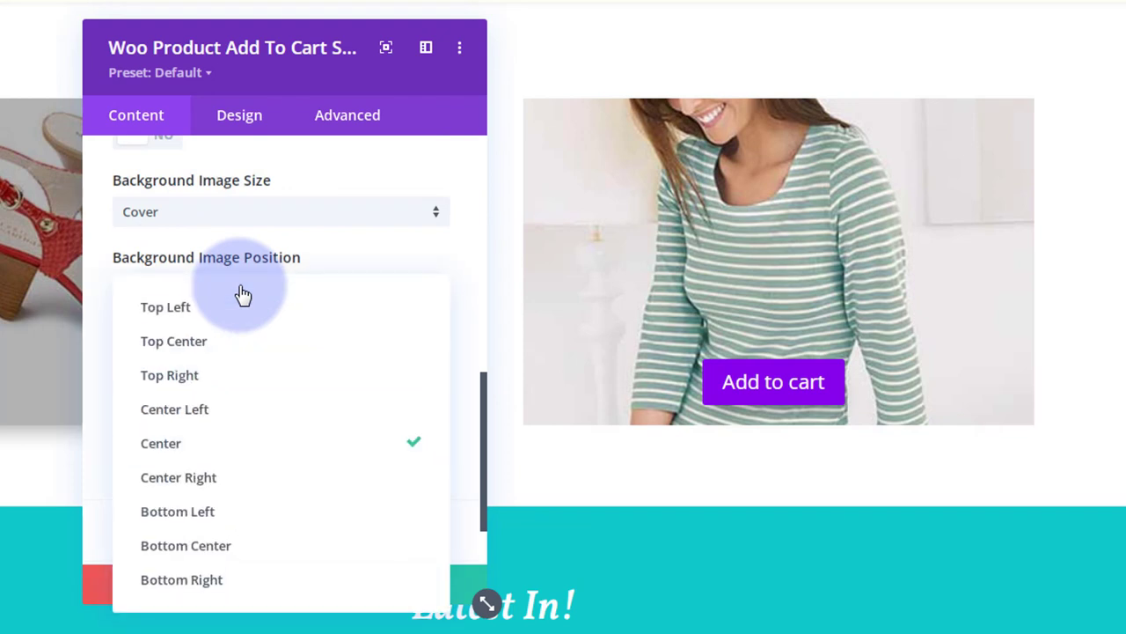
{"action": "left_click", "coordinate": [176, 307]}
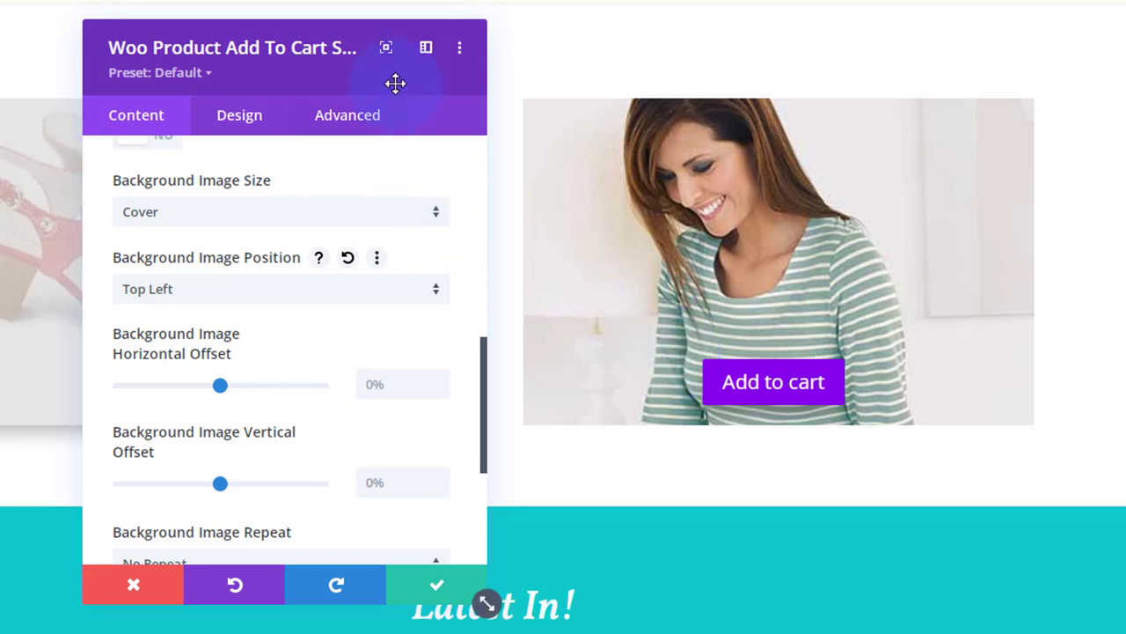
{"action": "left_click", "coordinate": [475, 594]}
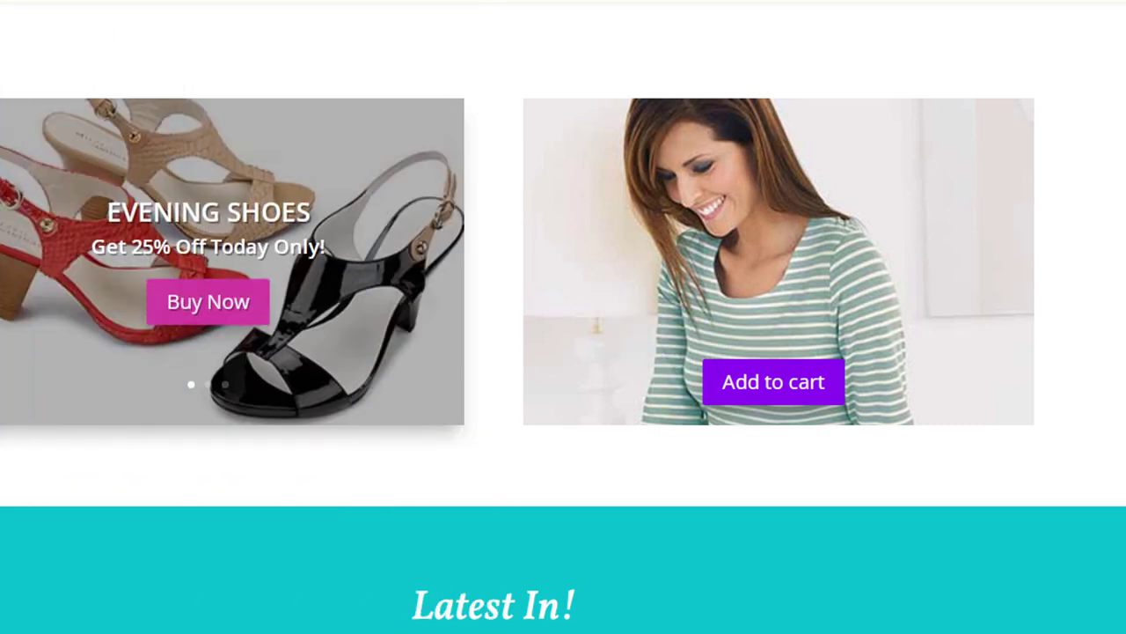
Apply the preset box shadow that falls directly below the element to the whole module and save its settings.
{"action": "left_click_drag", "start_coordinate": [0, 100], "coordinate": [371, 67]}
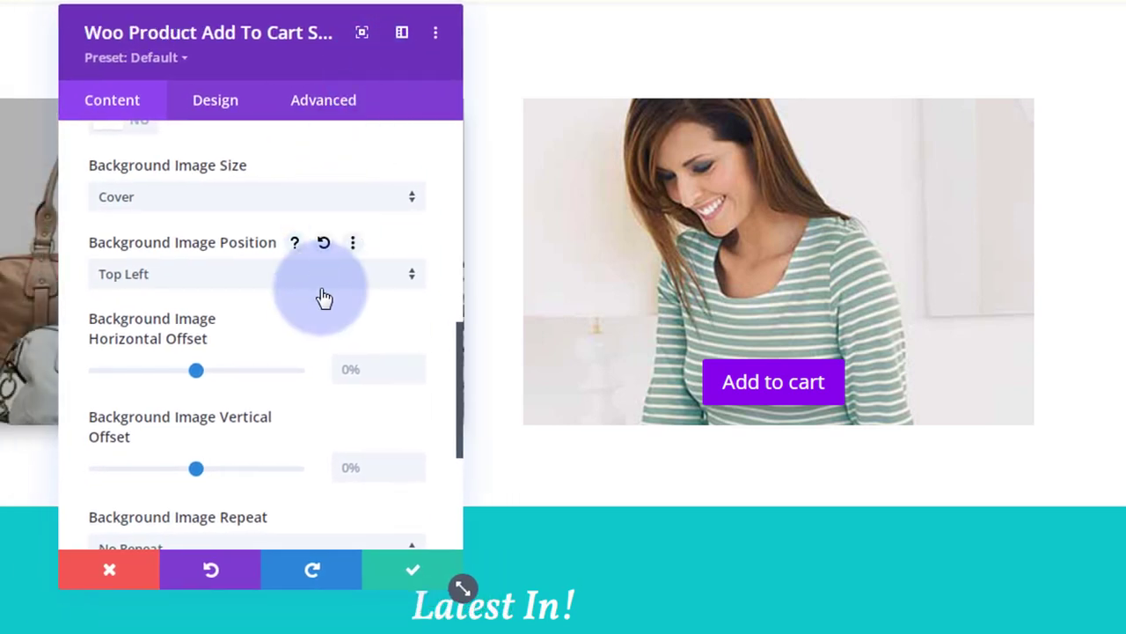
{"action": "left_click", "coordinate": [219, 113]}
{"action": "scroll", "coordinate": [256, 264], "scroll_direction": "down", "scroll_amount": 2}
{"action": "scroll", "coordinate": [257, 264], "scroll_direction": "down", "scroll_amount": 3}
{"action": "left_click", "coordinate": [238, 291]}
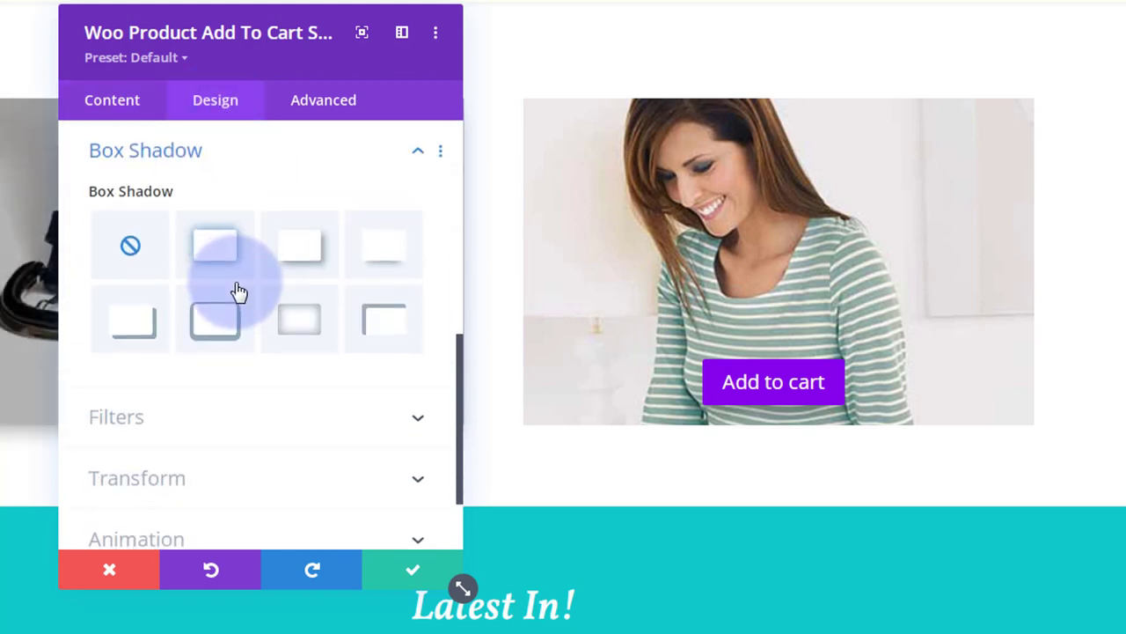
{"action": "left_click", "coordinate": [380, 260]}
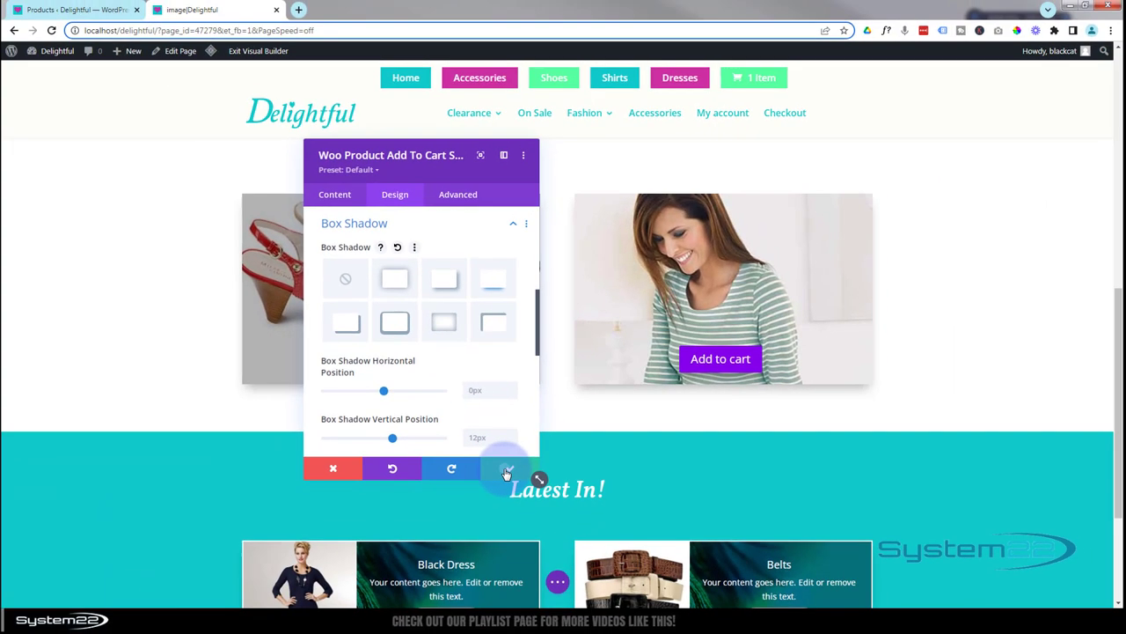
{"action": "left_click", "coordinate": [412, 569]}
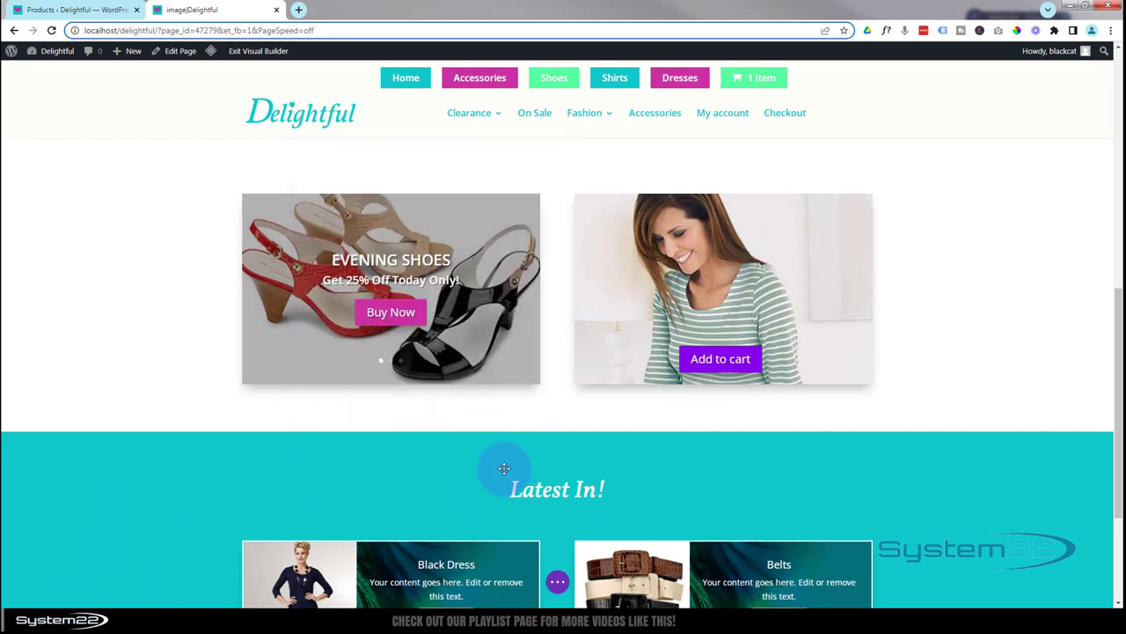
Save the page and exit the visual builder.
{"action": "left_click", "coordinate": [555, 584]}
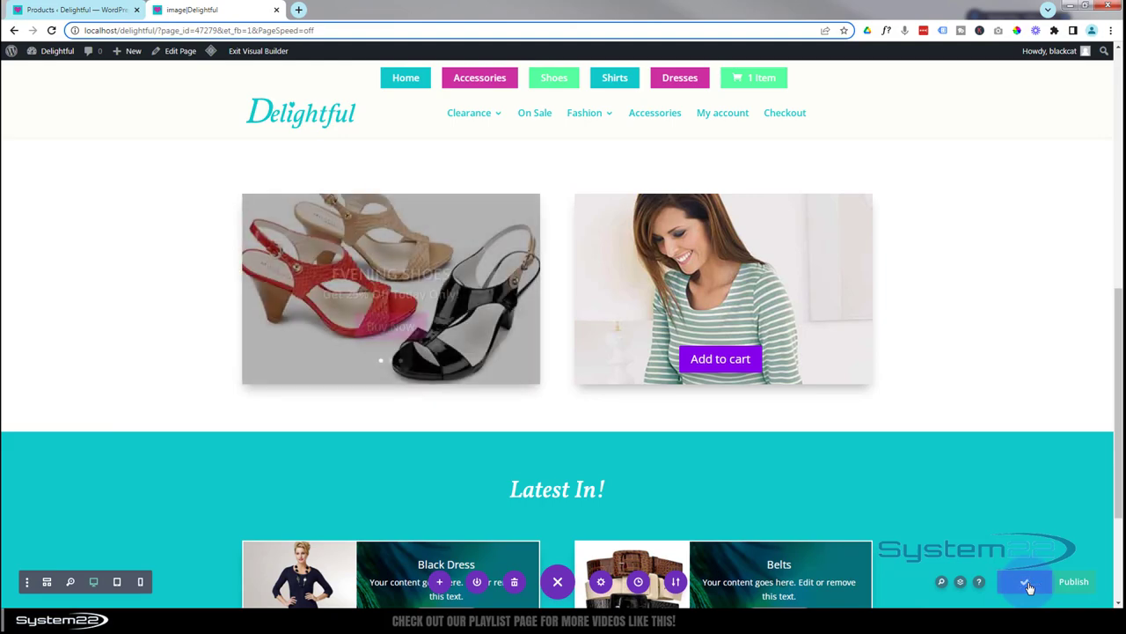
{"action": "left_click", "coordinate": [270, 53]}
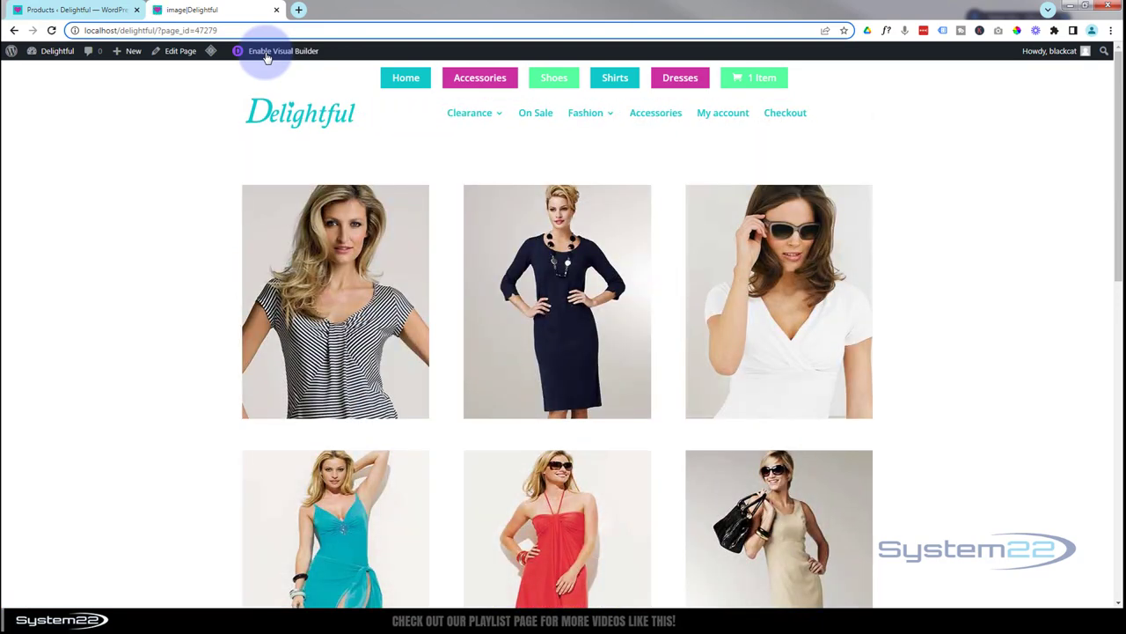
Test the shirt module on the live page by adding the product to the cart and trying the link on its image.
{"action": "scroll", "coordinate": [184, 206], "scroll_direction": "down", "scroll_amount": 6}
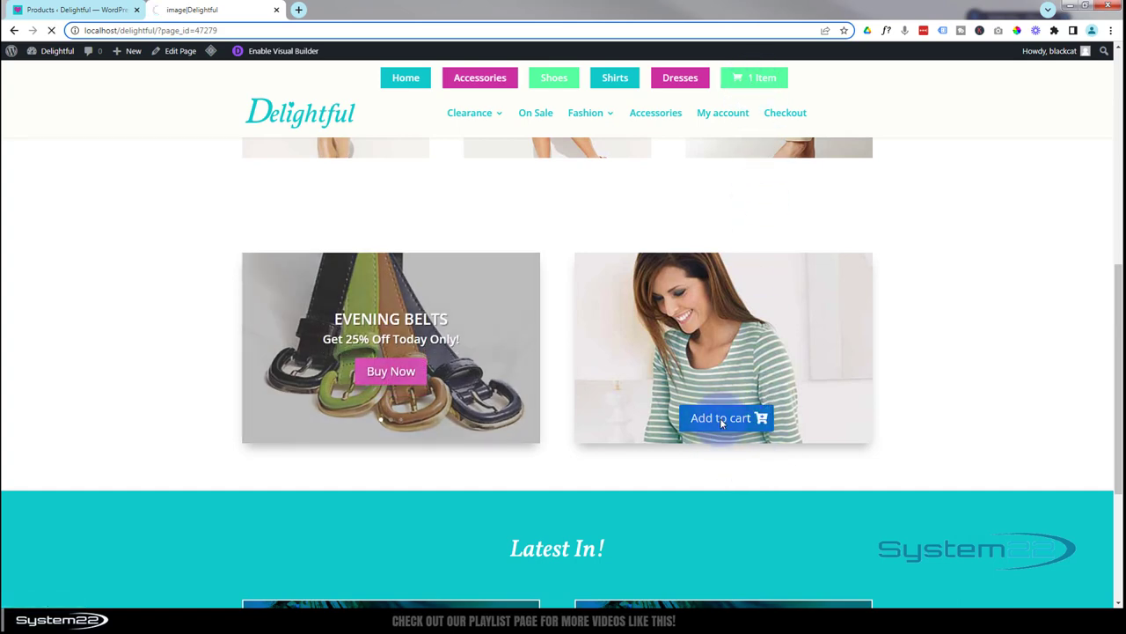
{"action": "left_click", "coordinate": [722, 421]}
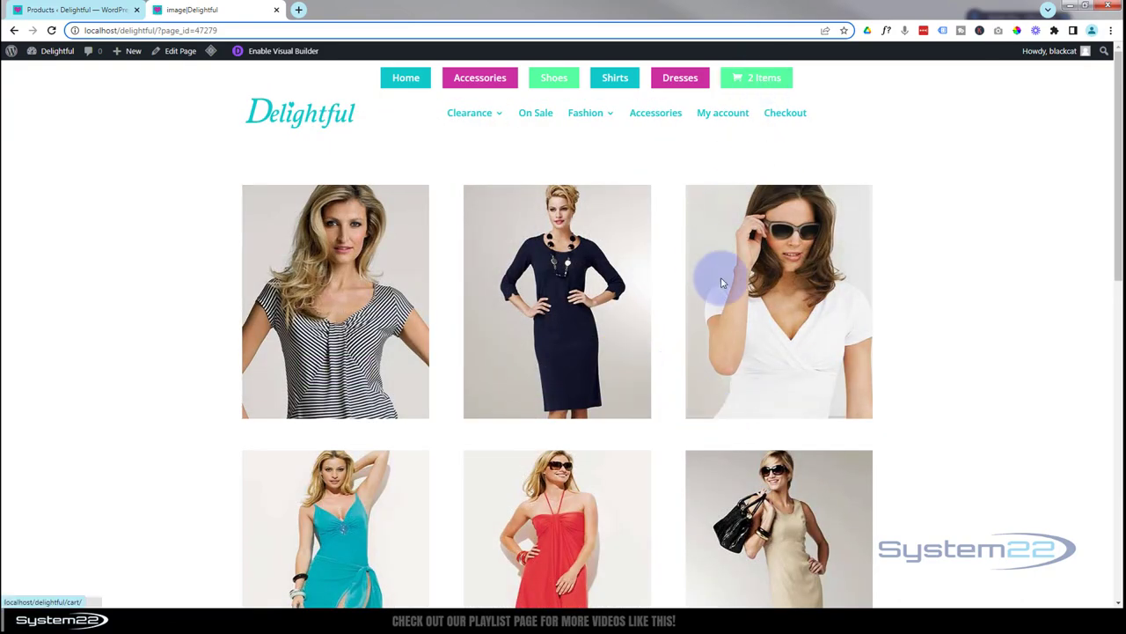
{"action": "scroll", "coordinate": [706, 308], "scroll_direction": "down", "scroll_amount": 5}
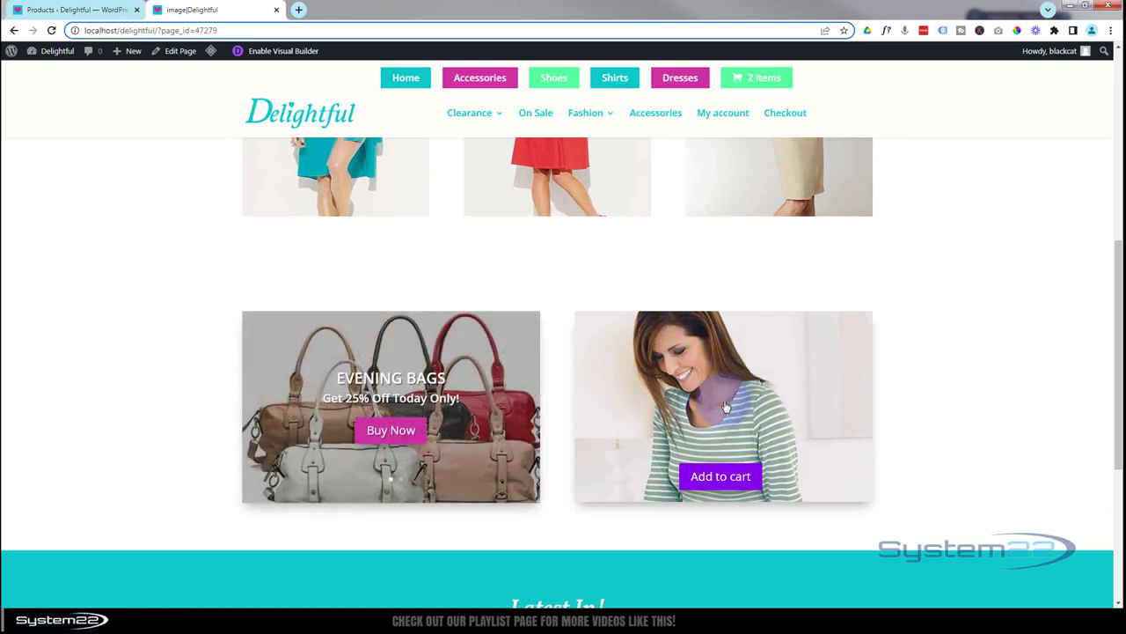
{"action": "left_click", "coordinate": [726, 407]}
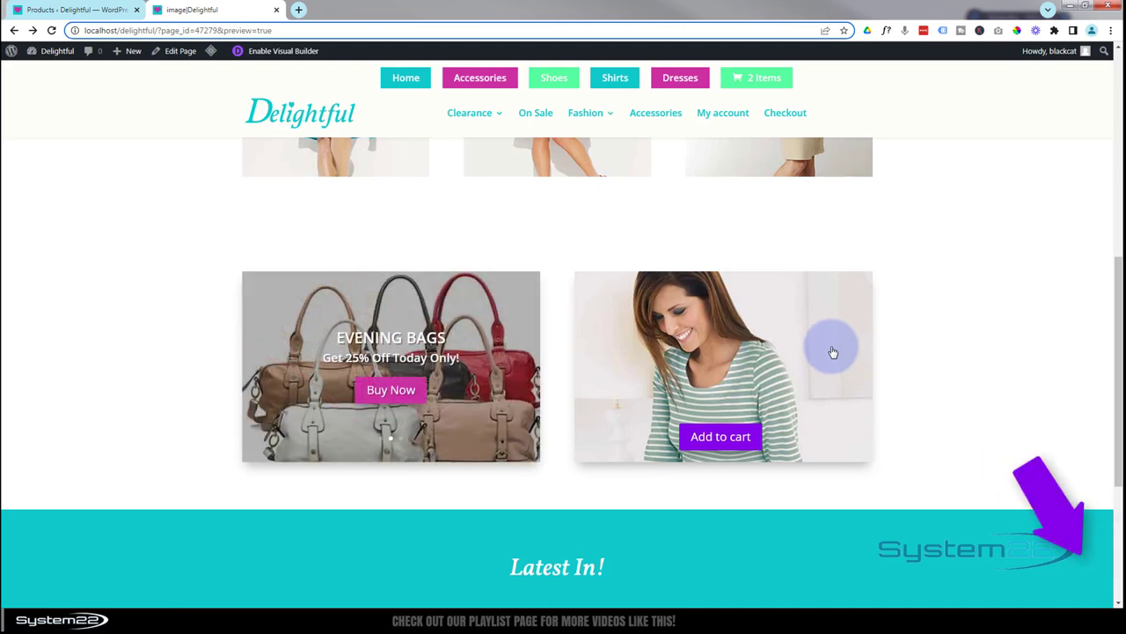
{"action": "left_click", "coordinate": [833, 352]}
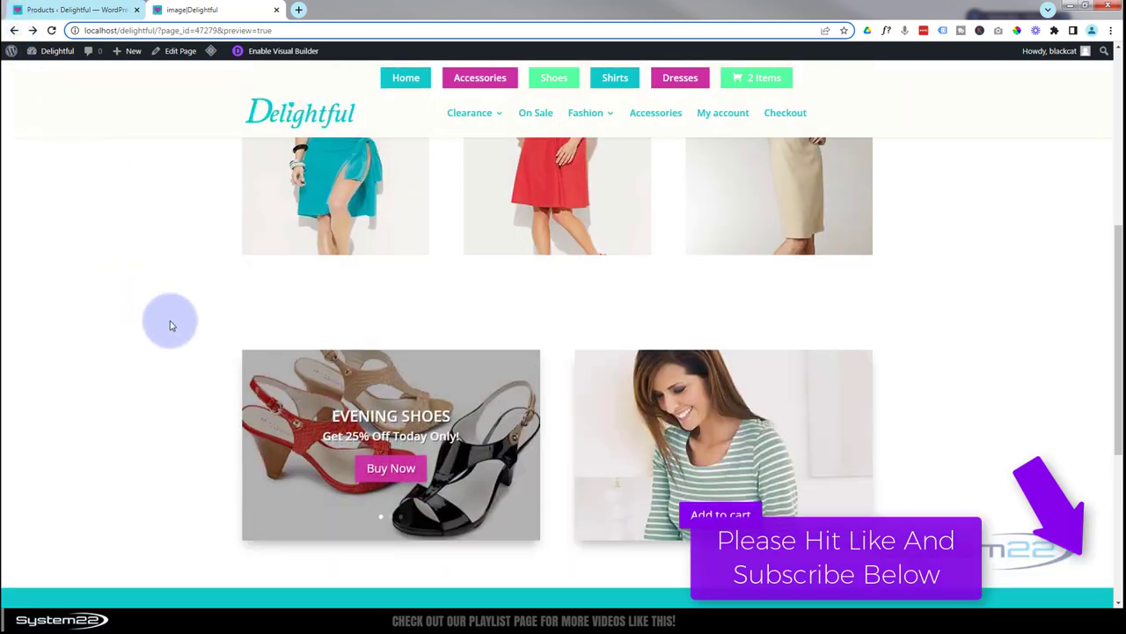
{"action": "scroll", "coordinate": [169, 325], "scroll_direction": "down", "scroll_amount": 2}
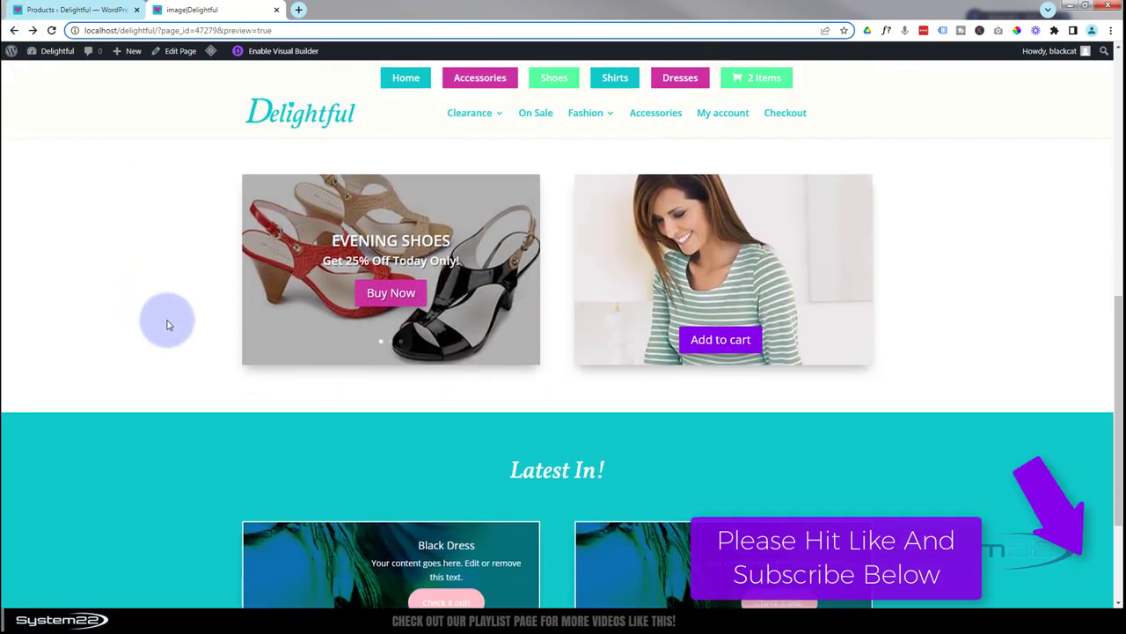